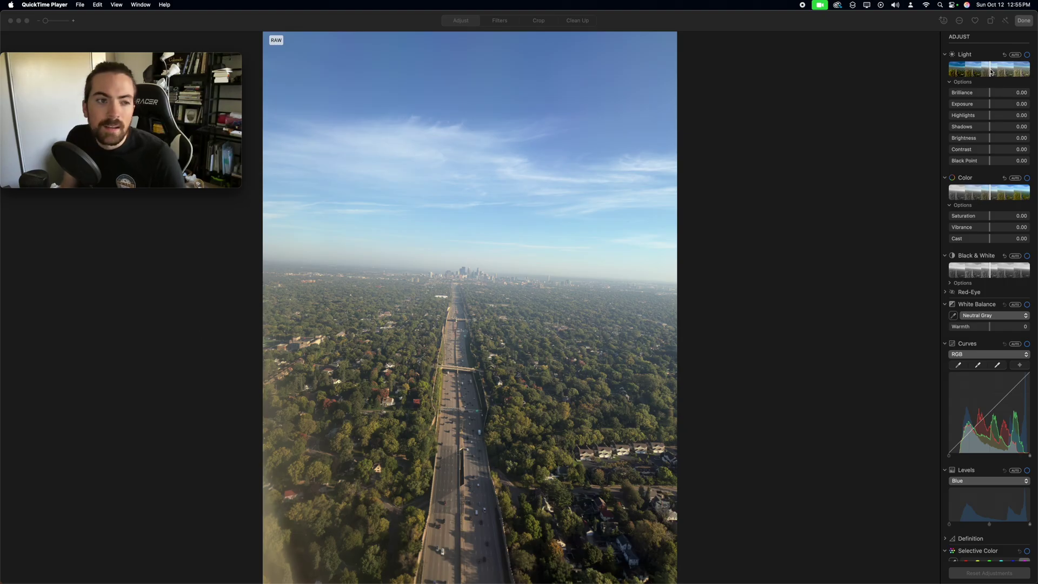
Examine the available adjustment controls, from Light and Color through Curves and Levels to Selective Color and Sharpen.
{"action": "scroll", "coordinate": [1007, 203], "scroll_direction": "down", "scroll_amount": 5}
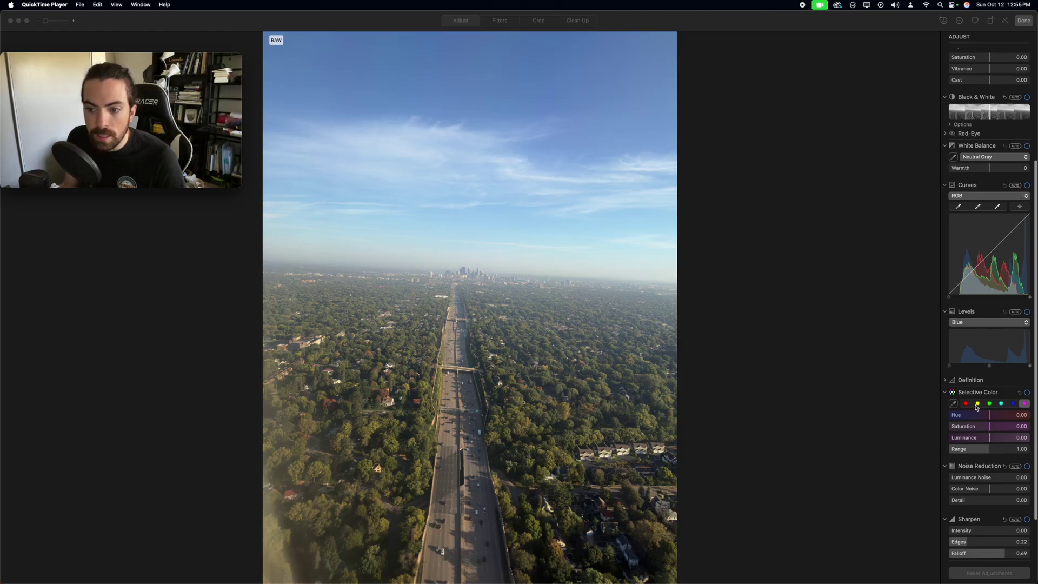
{"action": "scroll", "coordinate": [973, 204], "scroll_direction": "up", "scroll_amount": 5}
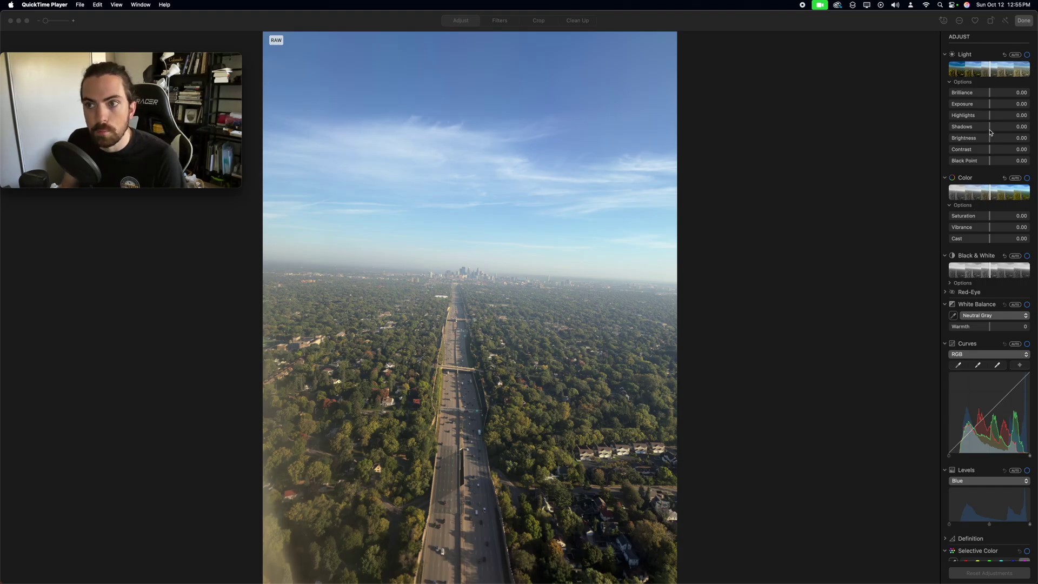
{"action": "left_click", "coordinate": [991, 70]}
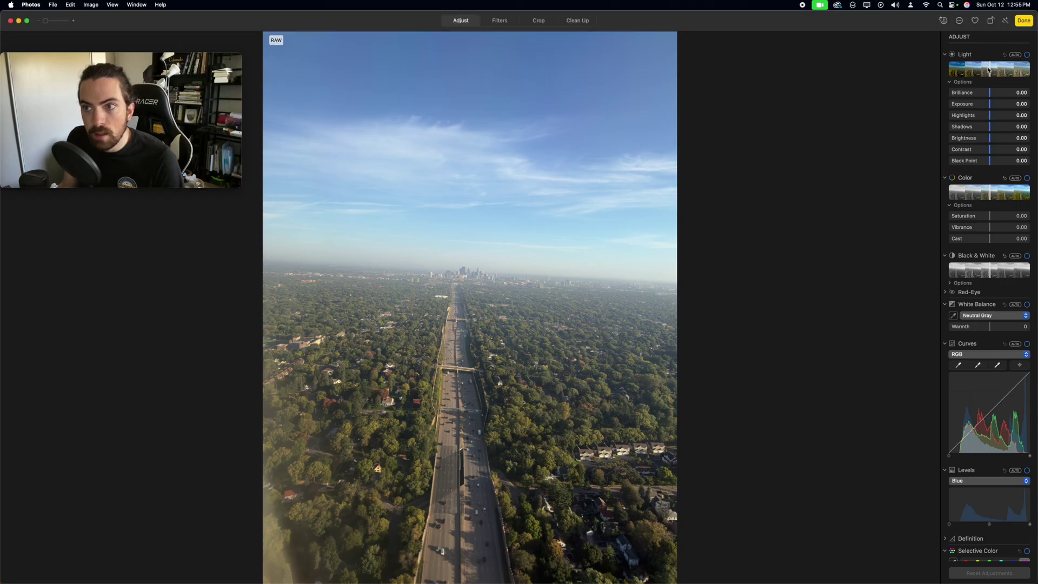
{"action": "mouse_move", "coordinate": [992, 70]}
{"action": "left_mouse_down"}
{"action": "mouse_move", "coordinate": [972, 72]}
{"action": "mouse_move", "coordinate": [990, 75]}
{"action": "left_mouse_up"}
{"action": "left_click", "coordinate": [1004, 55]}
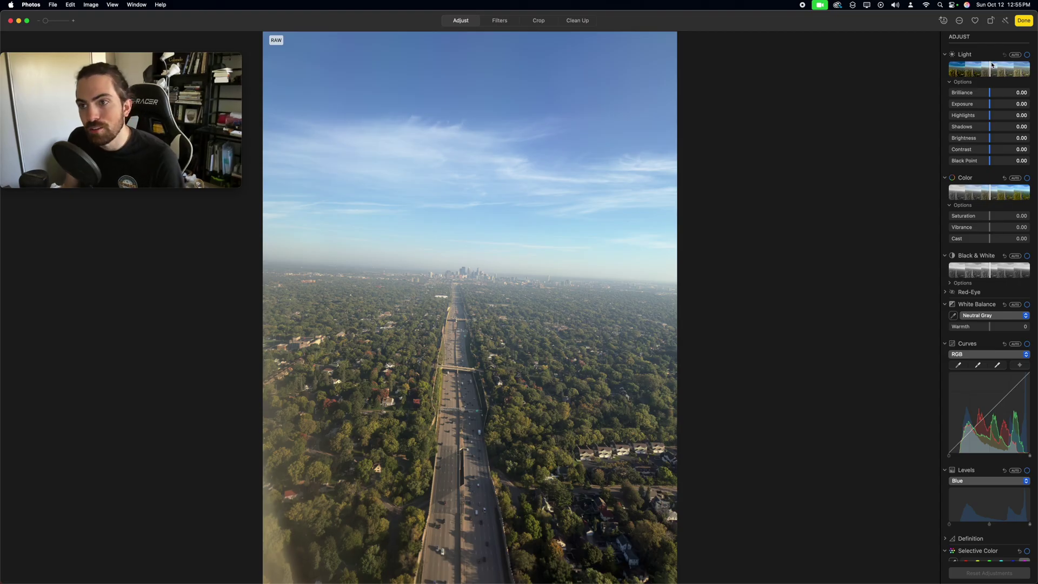
{"action": "scroll", "coordinate": [987, 101], "scroll_direction": "down", "scroll_amount": 2}
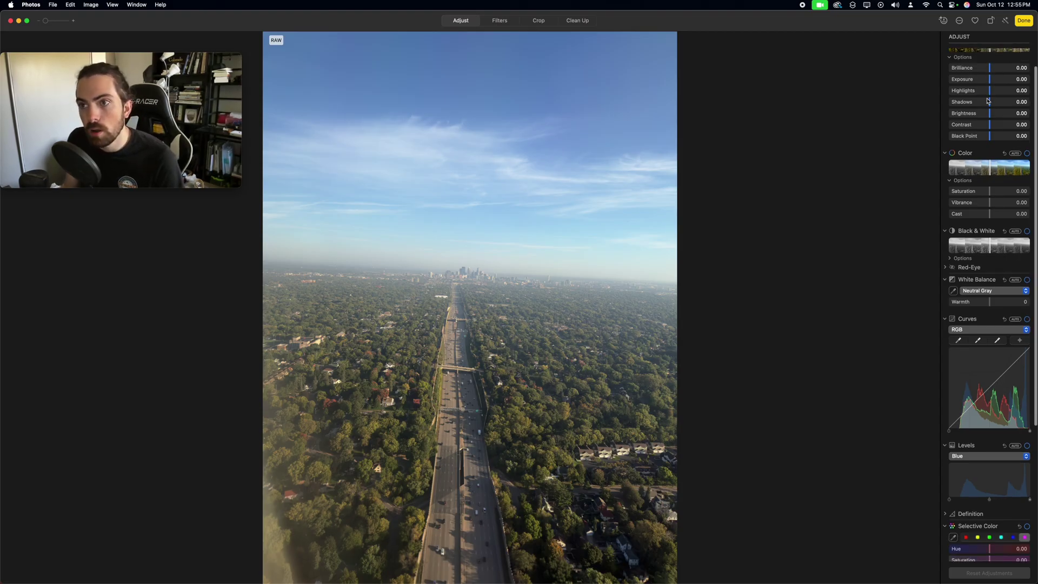
{"action": "scroll", "coordinate": [990, 130], "scroll_direction": "down", "scroll_amount": 3}
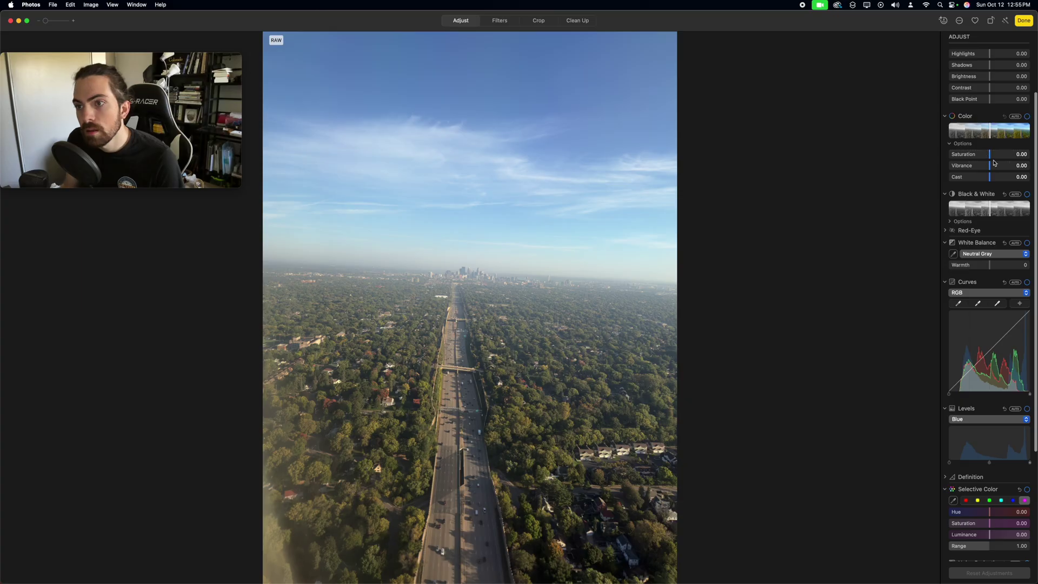
{"action": "scroll", "coordinate": [978, 174], "scroll_direction": "down", "scroll_amount": 5}
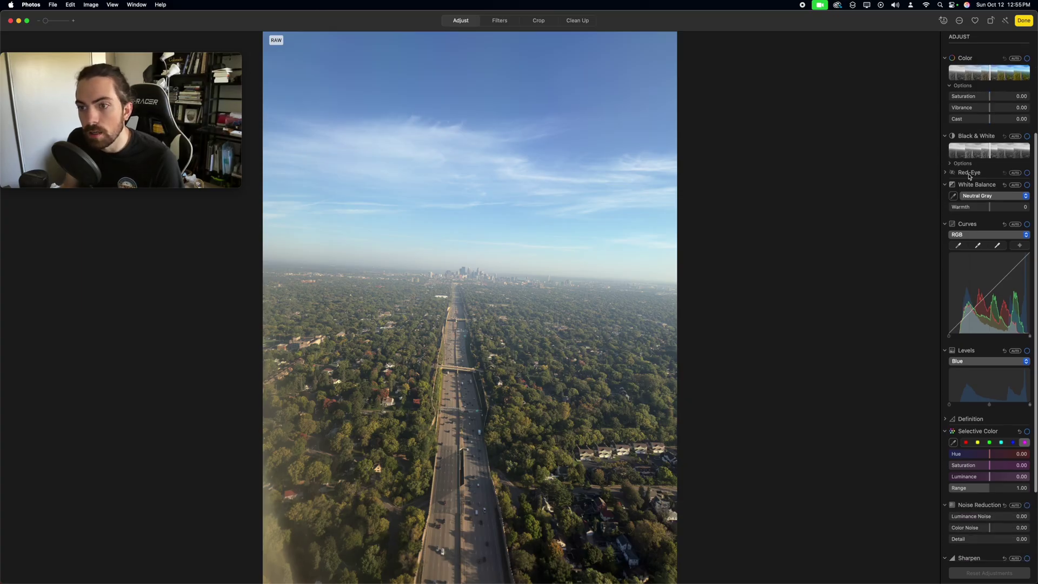
{"action": "scroll", "coordinate": [974, 219], "scroll_direction": "up", "scroll_amount": 10}
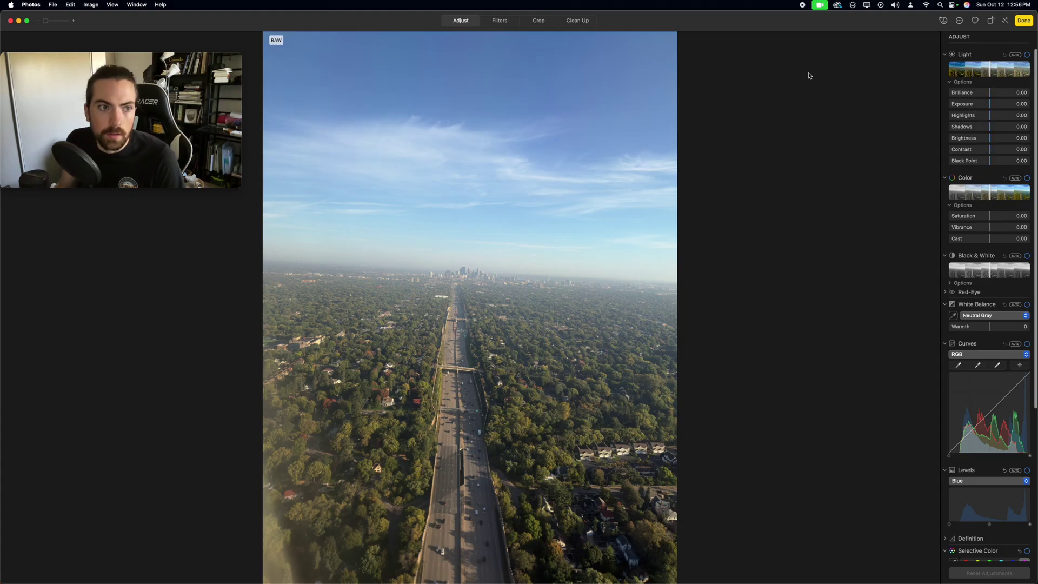
Straighten the aerial highway photo by 2° and crop it to a 3:2 portrait aspect, shifting the image within the frame.
{"action": "left_click", "coordinate": [539, 20]}
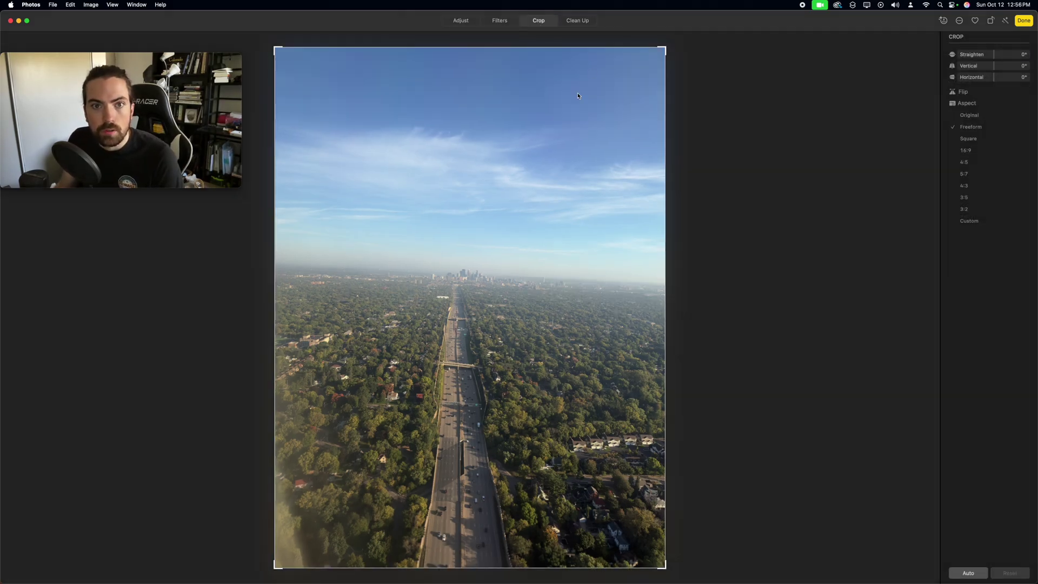
{"action": "left_click_drag", "start_coordinate": [546, 39], "coordinate": [538, 40]}
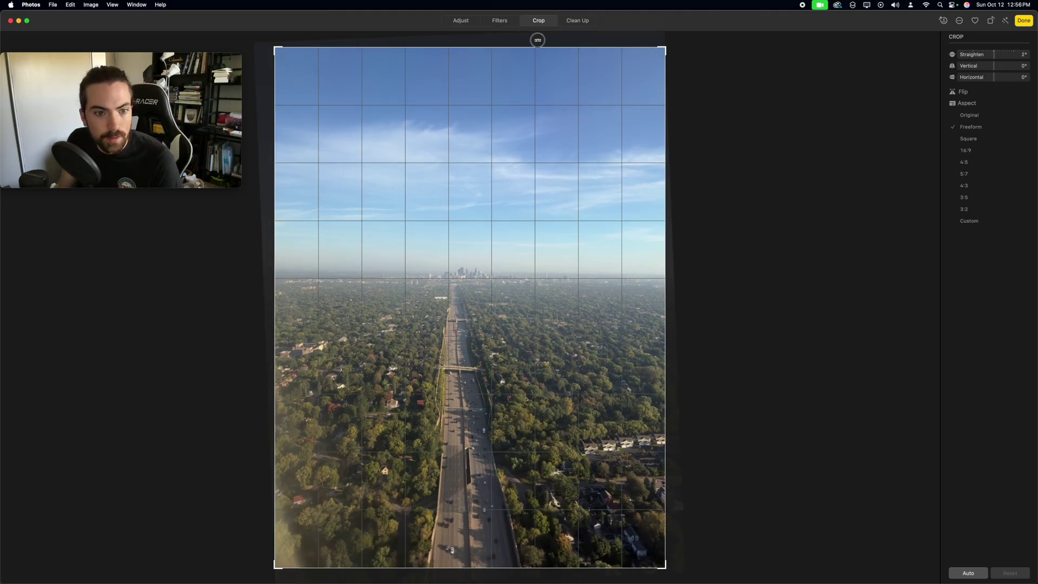
{"action": "left_click", "coordinate": [962, 209]}
{"action": "left_click_drag", "start_coordinate": [501, 268], "coordinate": [518, 255]}
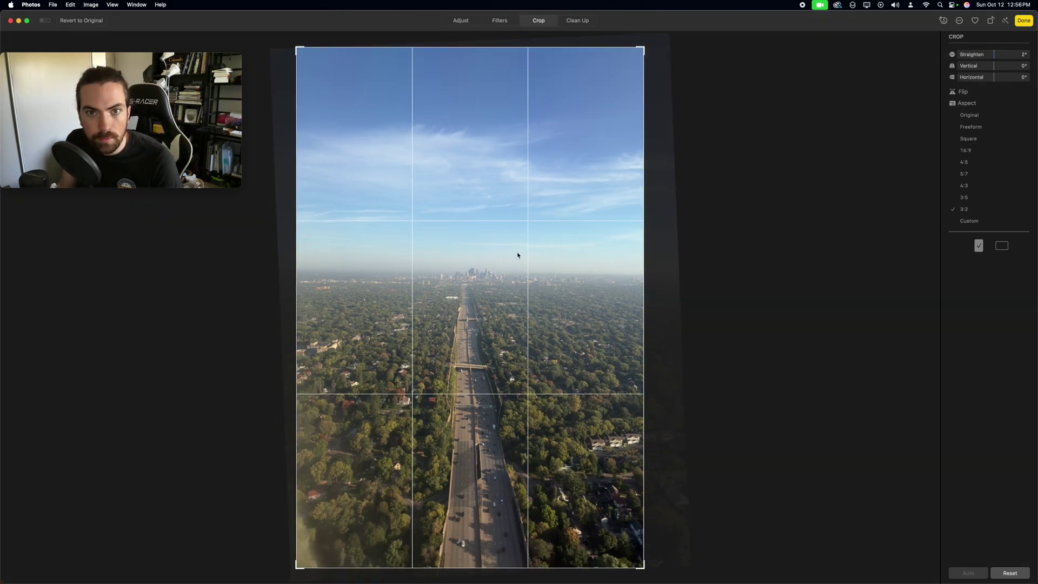
Tighten the crop from its upper-right corner, recentre the highway in the frame, and set the straightening to 1°.
{"action": "left_click_drag", "start_coordinate": [643, 48], "coordinate": [621, 82]}
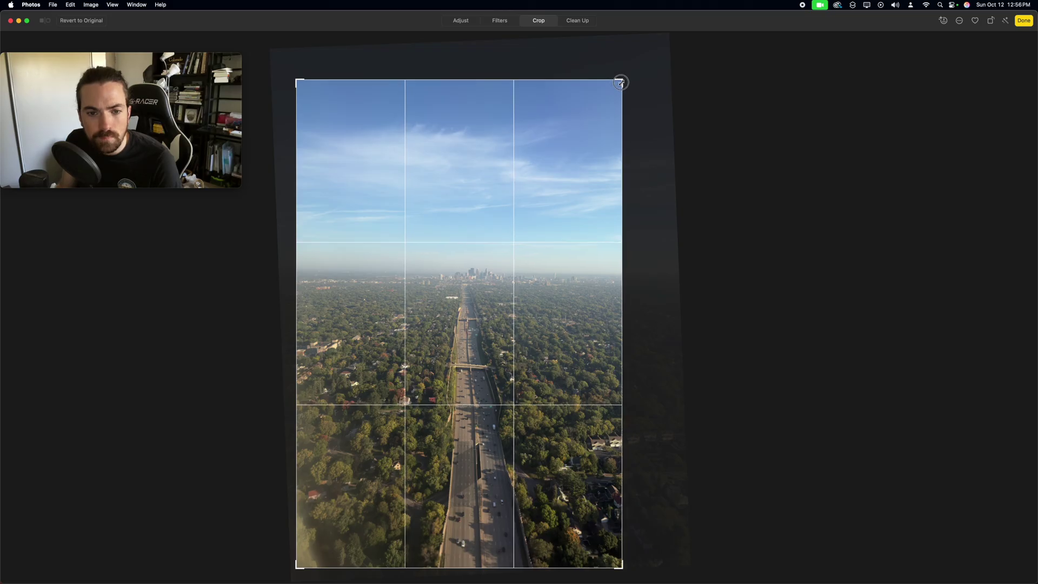
{"action": "left_click_drag", "start_coordinate": [537, 176], "coordinate": [519, 167]}
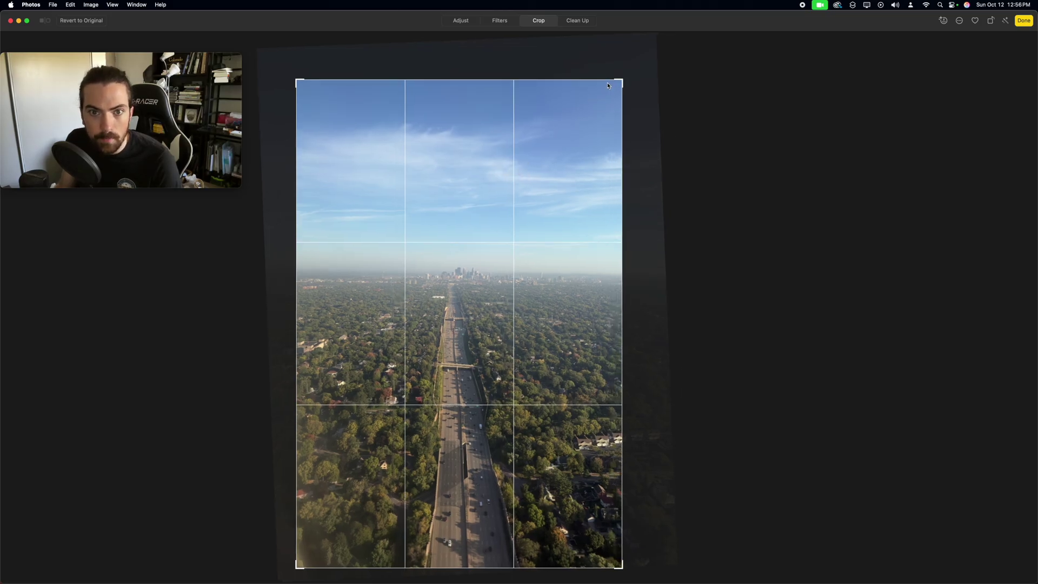
{"action": "left_click_drag", "start_coordinate": [620, 79], "coordinate": [615, 90]}
{"action": "left_click_drag", "start_coordinate": [477, 227], "coordinate": [478, 211]}
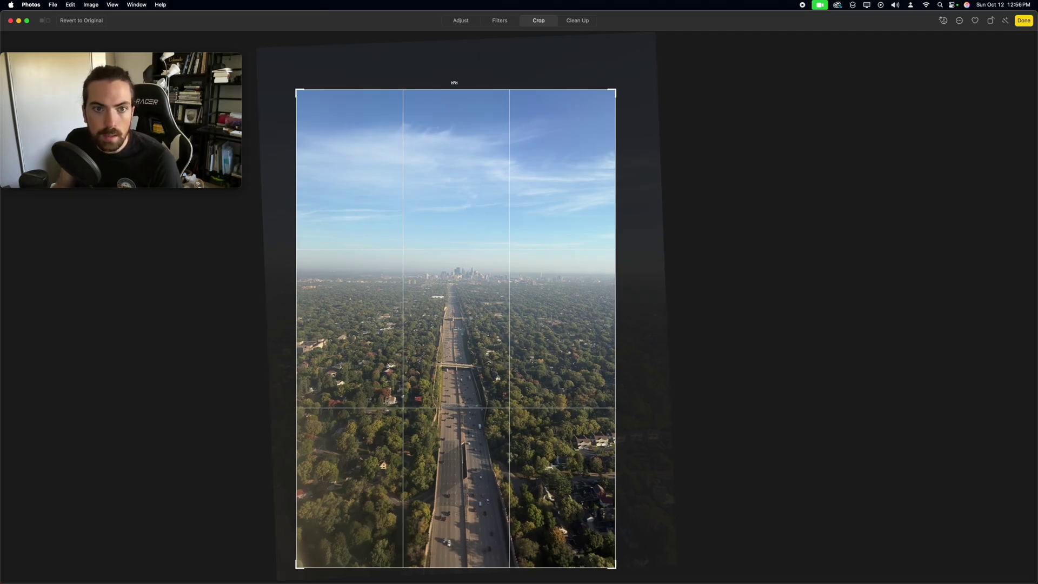
{"action": "left_click_drag", "start_coordinate": [471, 43], "coordinate": [466, 42]}
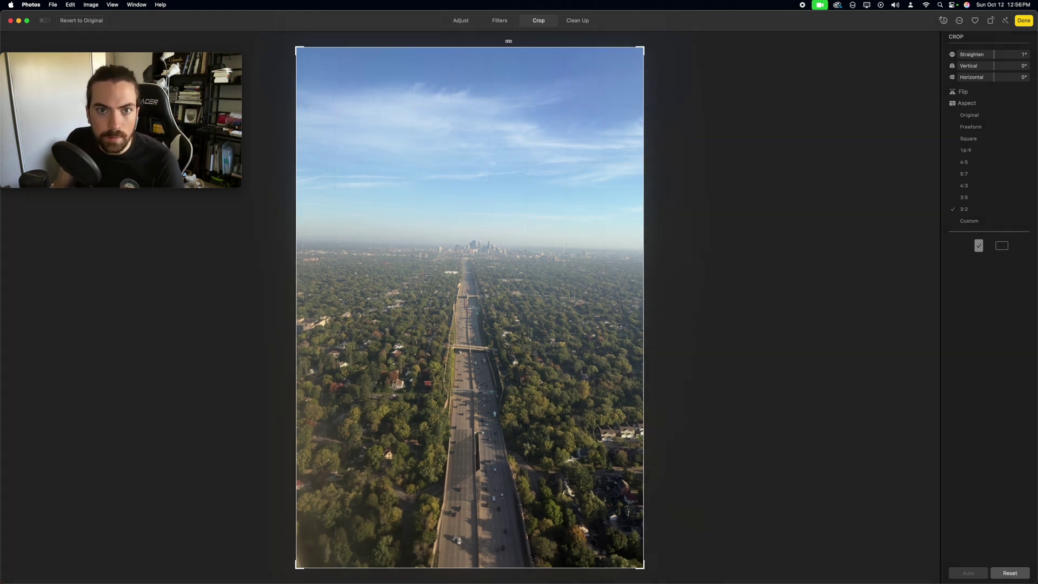
Crop closer to cut away more sky, centre the highway and skyline, and level the horizon with 2° of straightening.
{"action": "left_click_drag", "start_coordinate": [641, 49], "coordinate": [609, 63]}
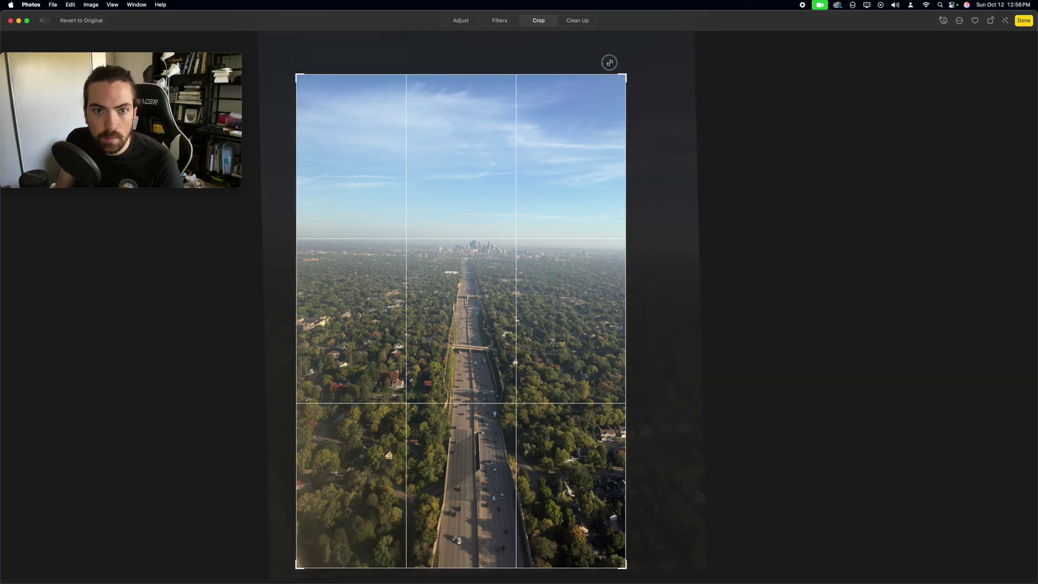
{"action": "left_click_drag", "start_coordinate": [542, 167], "coordinate": [507, 190]}
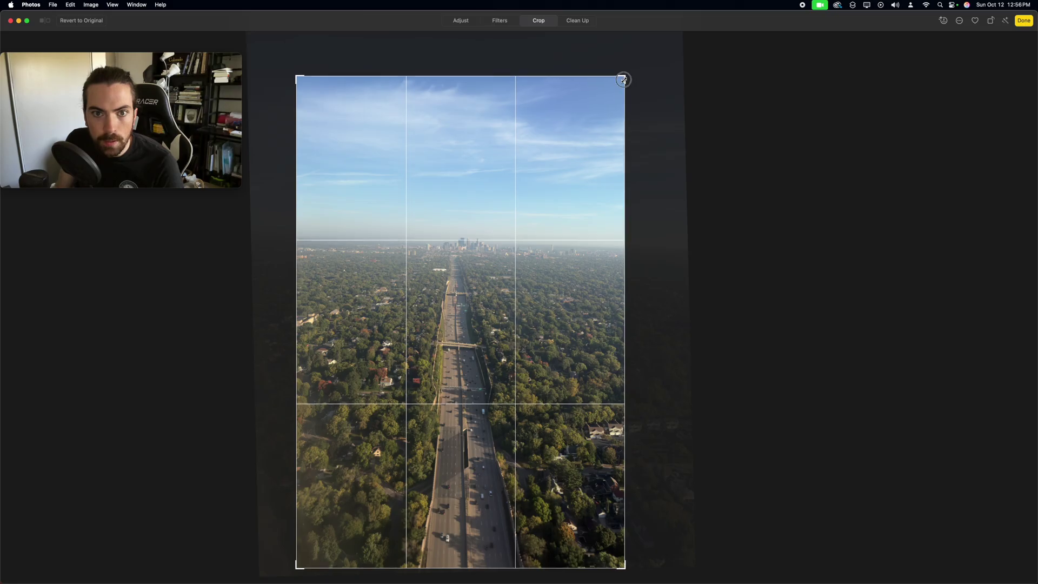
{"action": "left_click_drag", "start_coordinate": [625, 79], "coordinate": [599, 113]}
{"action": "left_click_drag", "start_coordinate": [481, 206], "coordinate": [467, 196]}
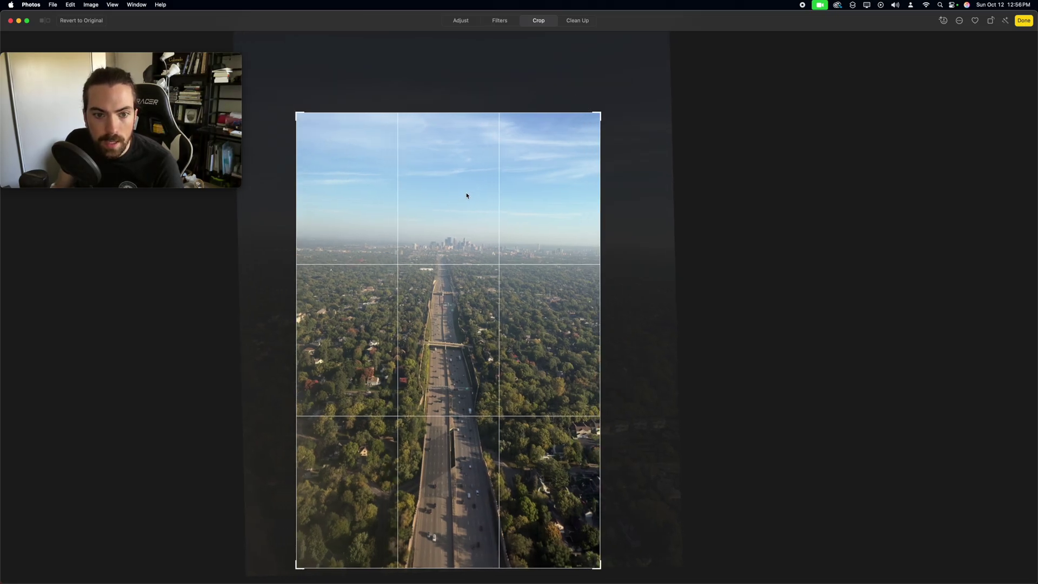
{"action": "left_click_drag", "start_coordinate": [475, 92], "coordinate": [472, 92]}
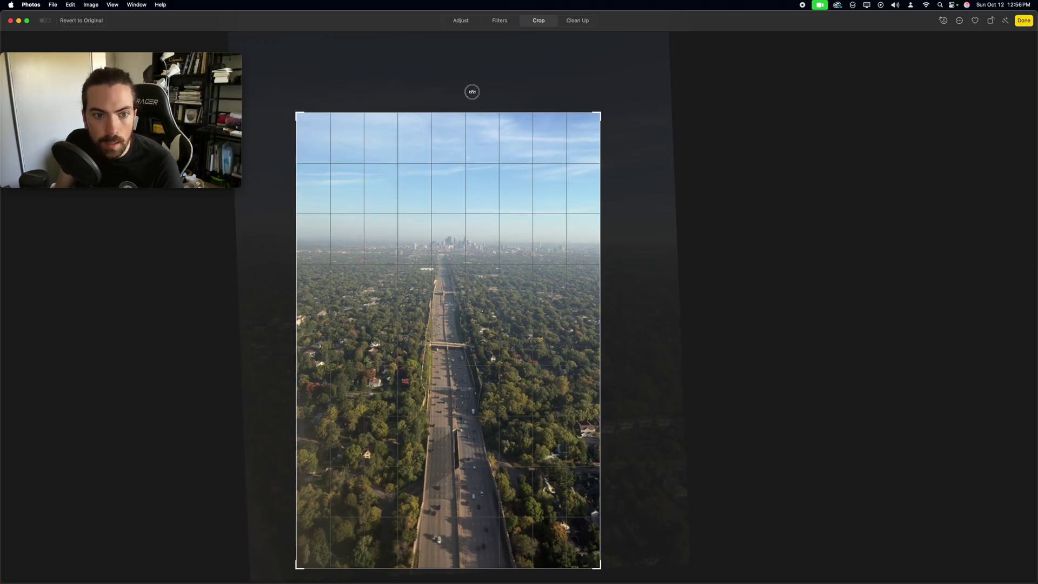
{"action": "left_click_drag", "start_coordinate": [472, 92], "coordinate": [472, 92]}
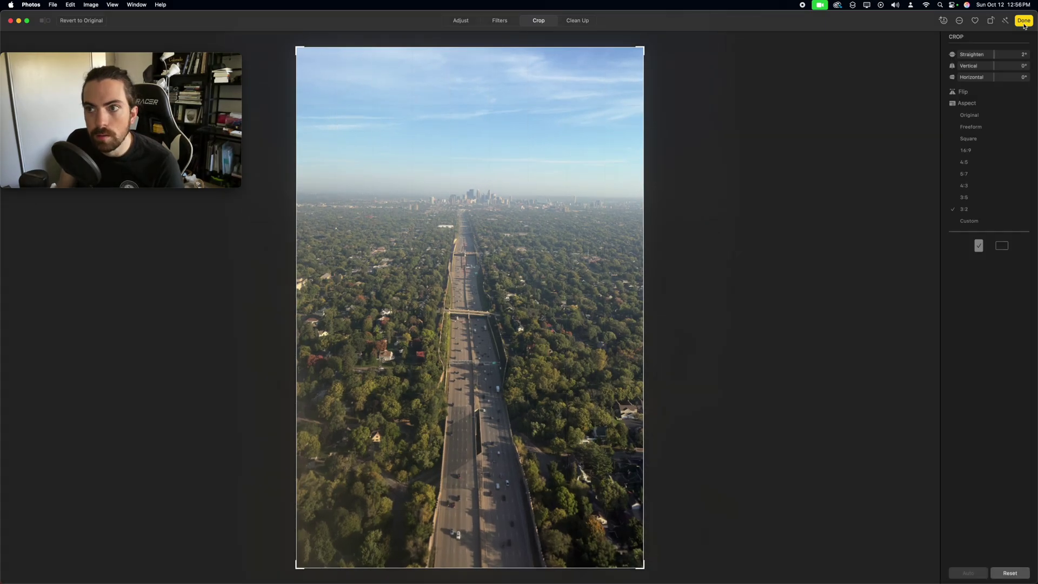
Set the Light adjustments to Highlights -0.15, Shadows -0.06 and Black Point -0.08.
{"action": "left_click", "coordinate": [464, 21]}
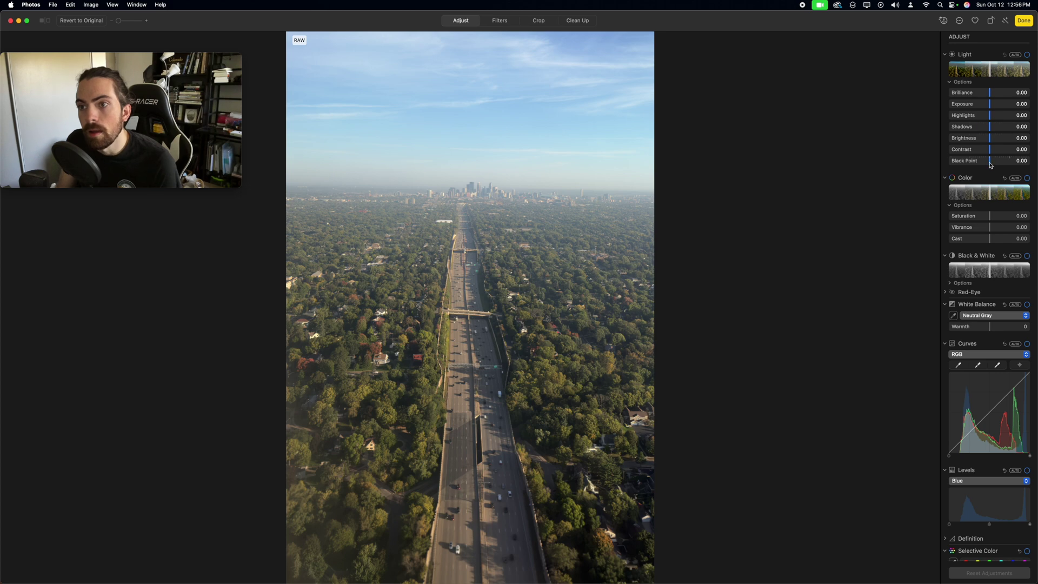
{"action": "left_click_drag", "start_coordinate": [990, 119], "coordinate": [984, 123]}
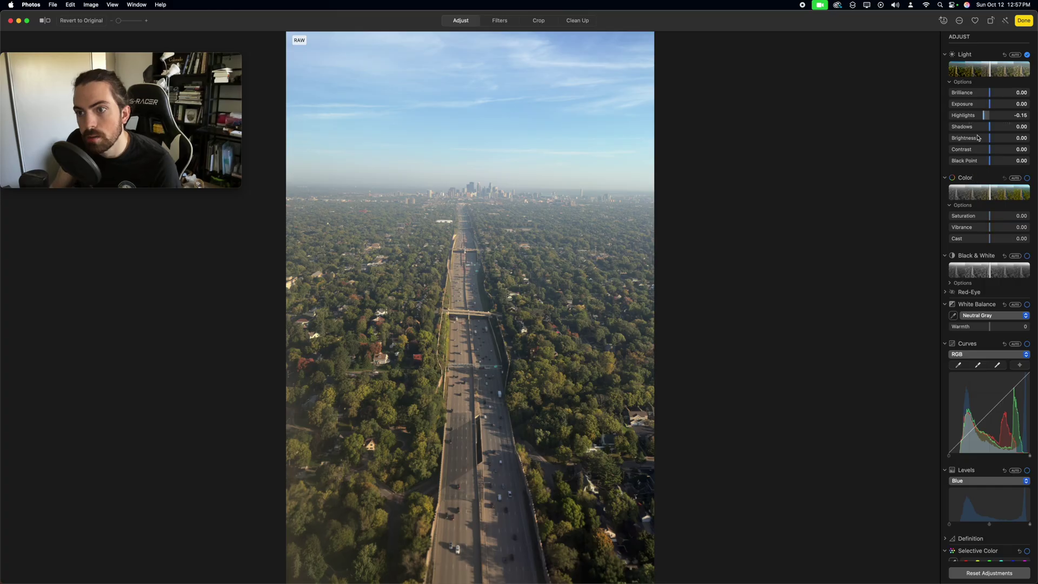
{"action": "scroll", "coordinate": [996, 164], "scroll_direction": "down", "scroll_amount": 2}
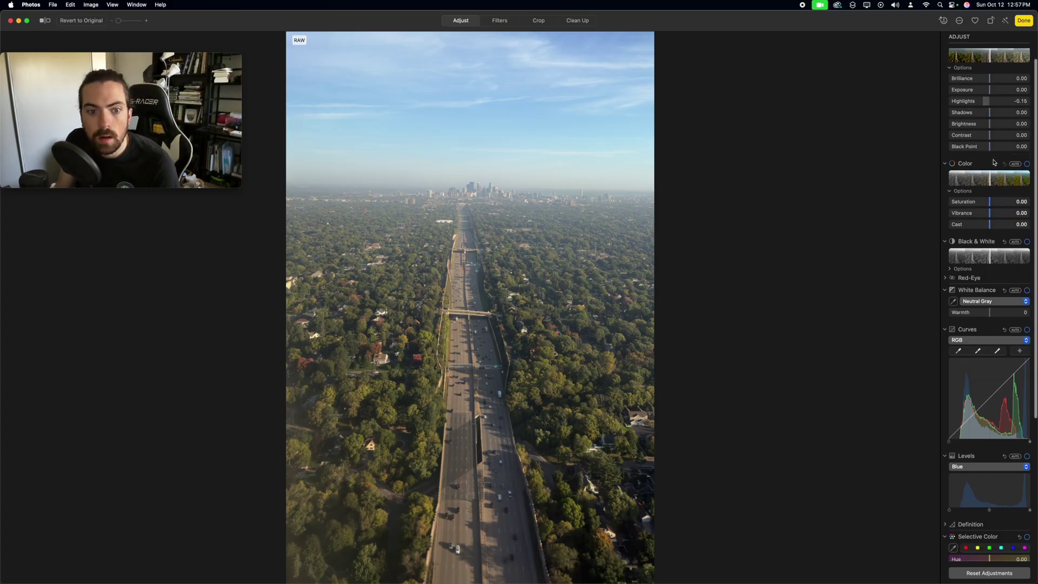
{"action": "left_click_drag", "start_coordinate": [989, 118], "coordinate": [987, 151]}
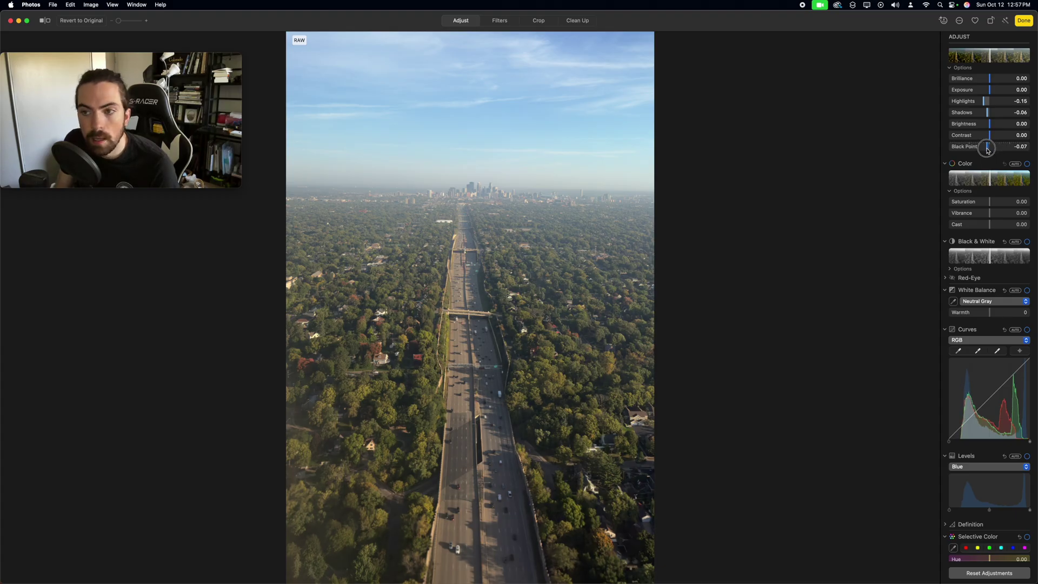
{"action": "left_click_drag", "start_coordinate": [987, 150], "coordinate": [987, 149]}
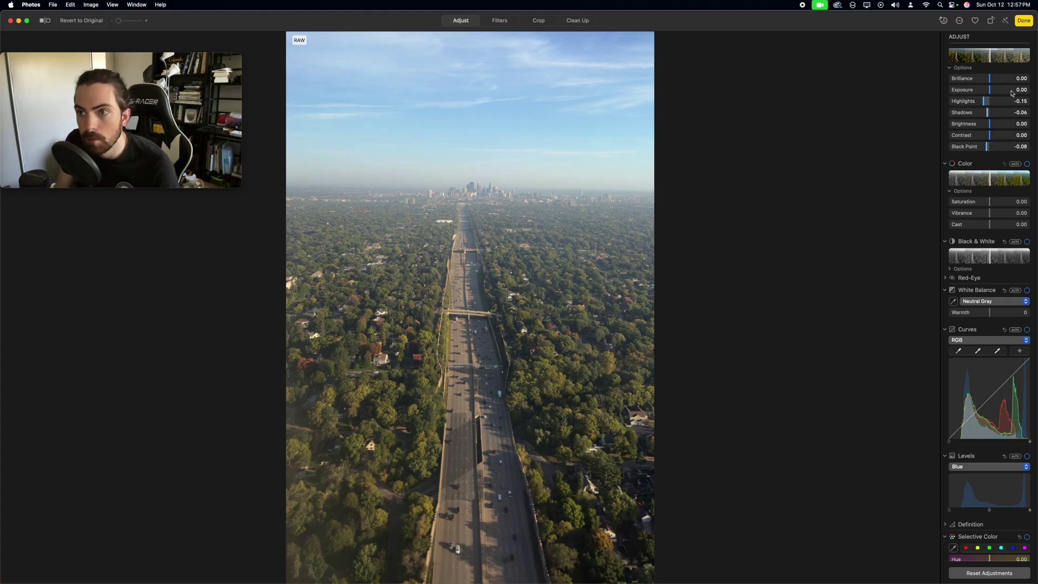
Shape the RGB curve into a gentle S by adding points that lift the highlights and lower the shadows.
{"action": "scroll", "coordinate": [999, 119], "scroll_direction": "down", "scroll_amount": 3}
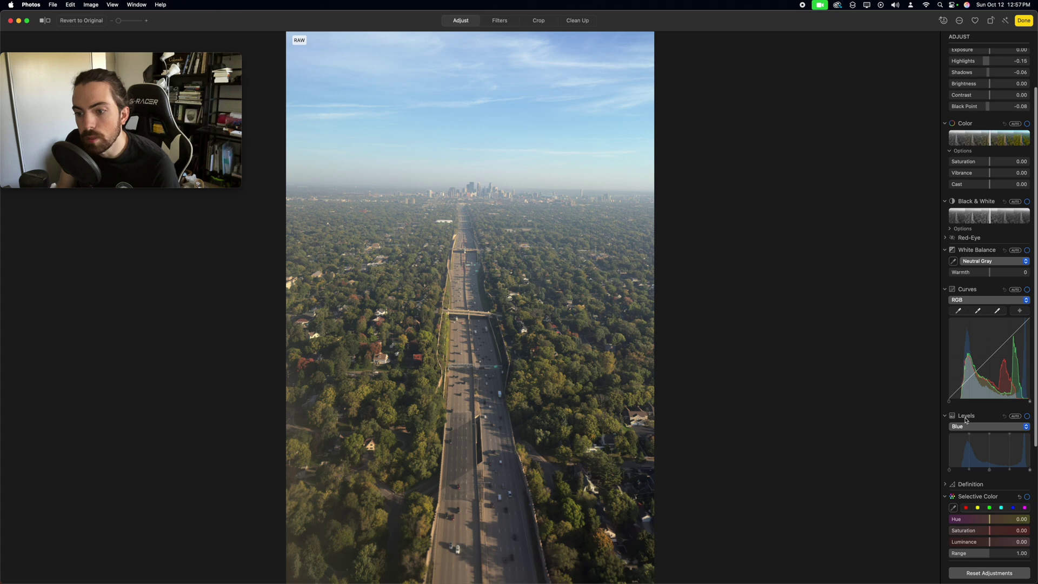
{"action": "left_click", "coordinate": [989, 358]}
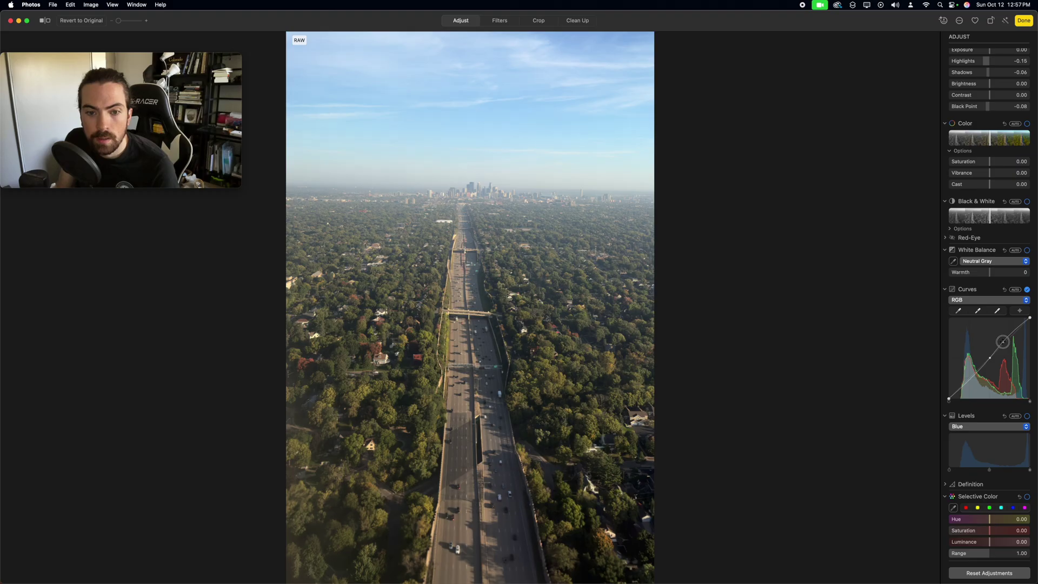
{"action": "left_click", "coordinate": [1003, 341]}
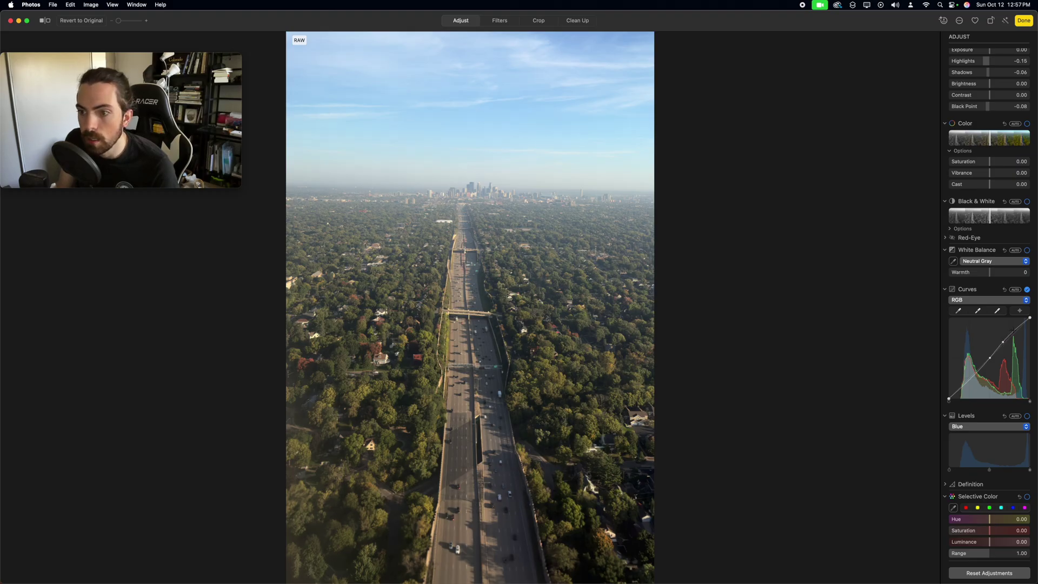
{"action": "left_click", "coordinate": [1013, 330]}
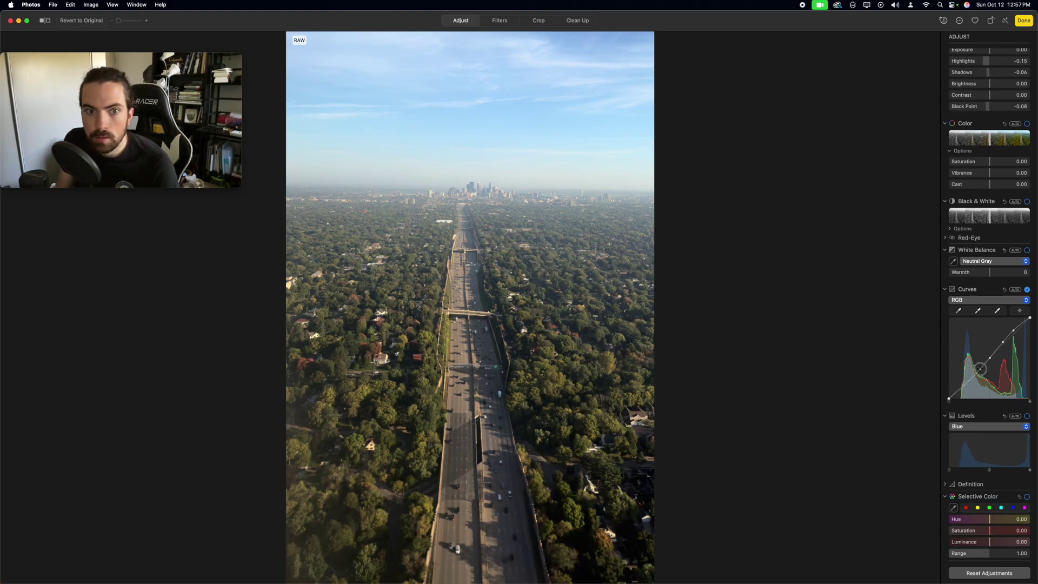
{"action": "left_click", "coordinate": [980, 369]}
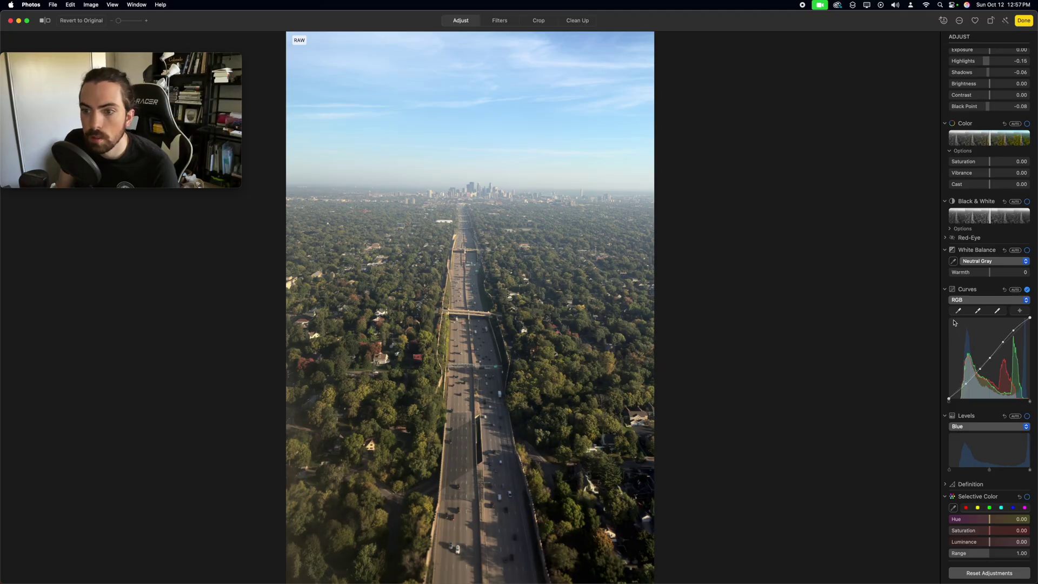
Revert the photo to its original, and undo the reversion.
{"action": "left_click", "coordinate": [69, 22]}
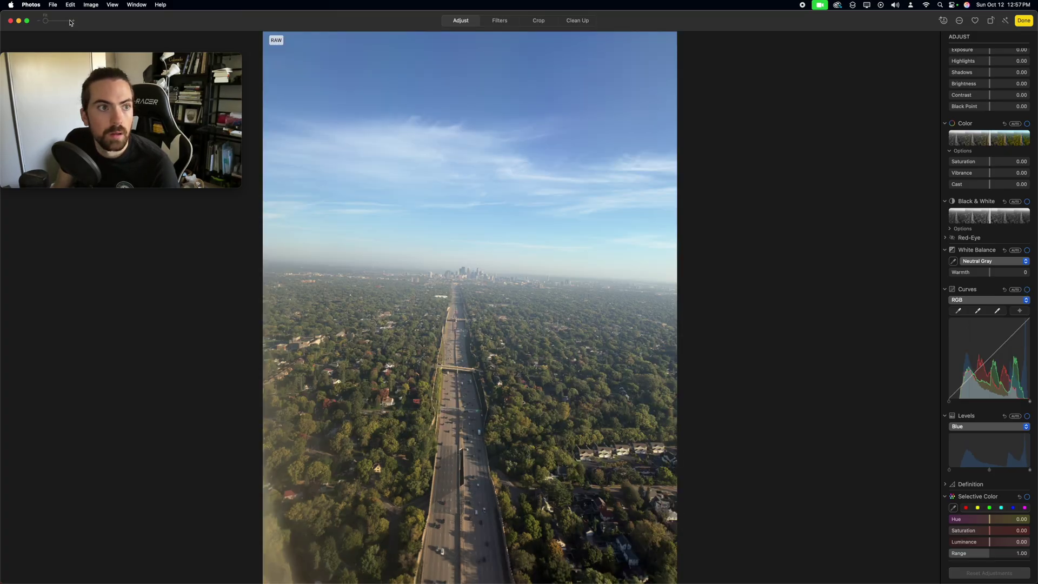
{"action": "key", "text": "super+z"}
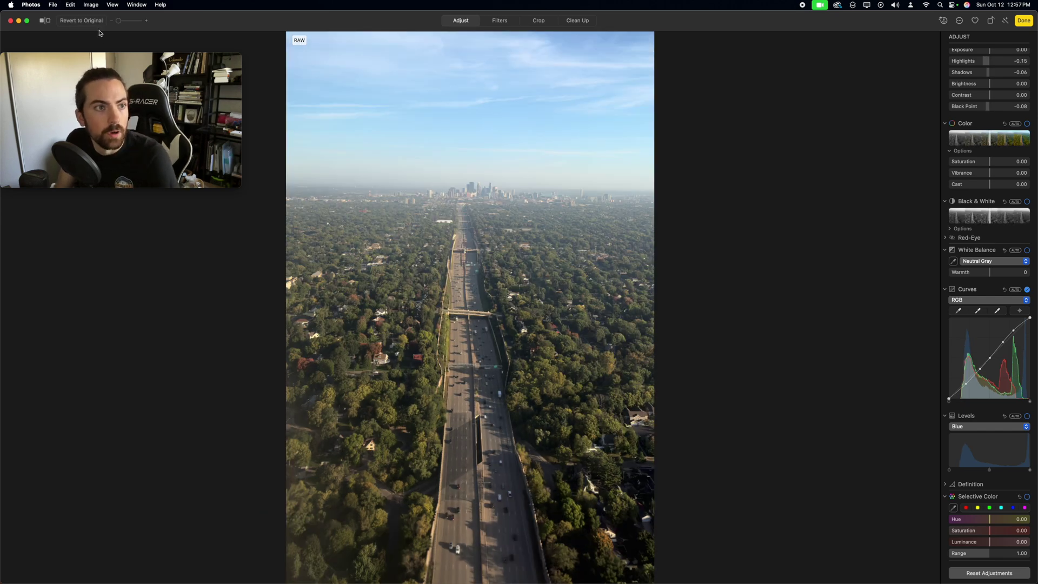
Compare the edited photo with its unadjusted version several times to judge the Light and Curves changes.
{"action": "left_click", "coordinate": [46, 24]}
{"action": "left_click", "coordinate": [46, 24]}
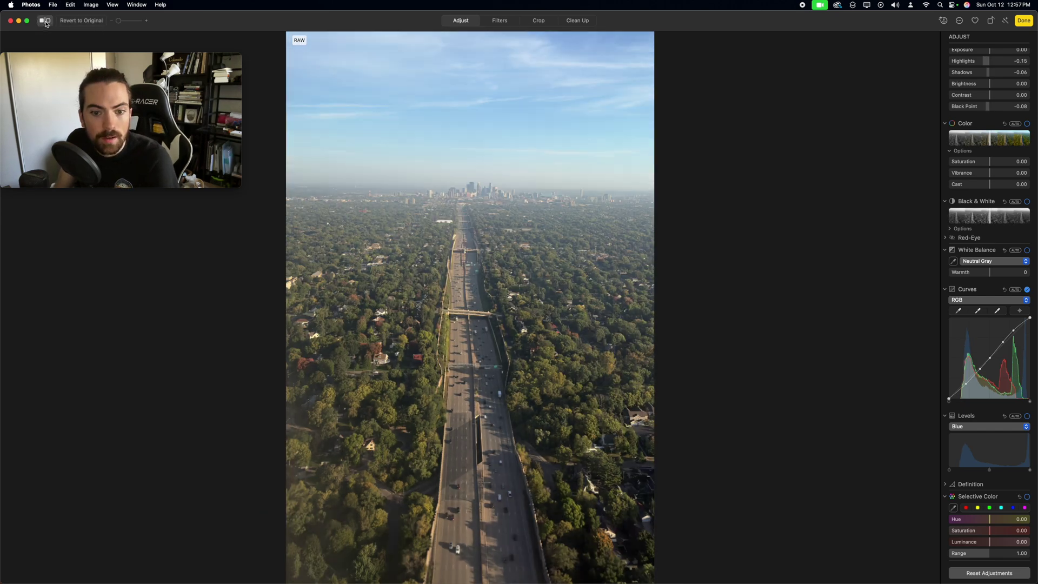
{"action": "left_click", "coordinate": [46, 24]}
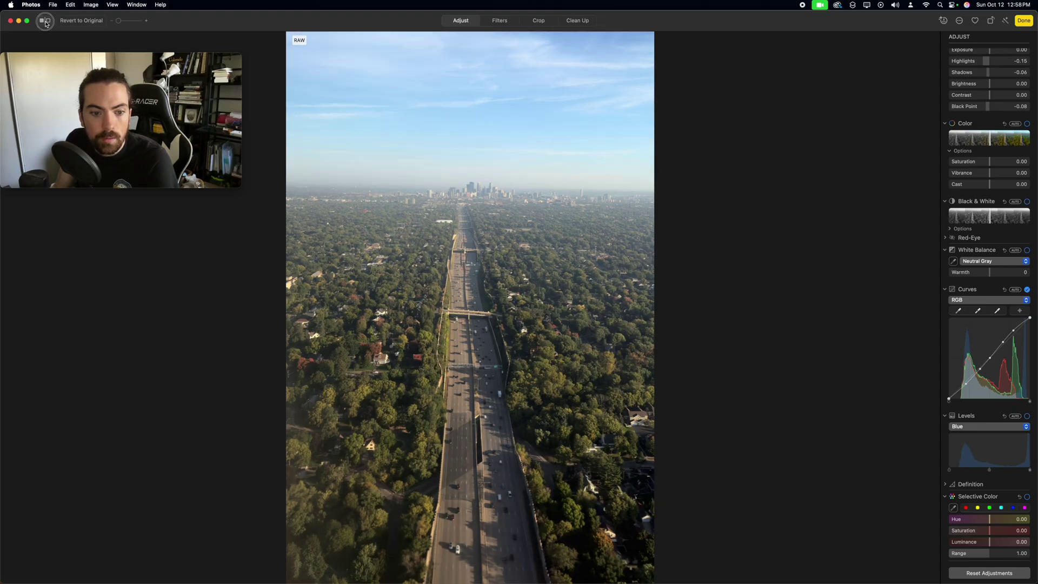
{"action": "left_click", "coordinate": [46, 24]}
{"action": "left_click", "coordinate": [45, 24]}
{"action": "left_click", "coordinate": [46, 24]}
{"action": "left_click", "coordinate": [46, 24]}
{"action": "left_click", "coordinate": [45, 24]}
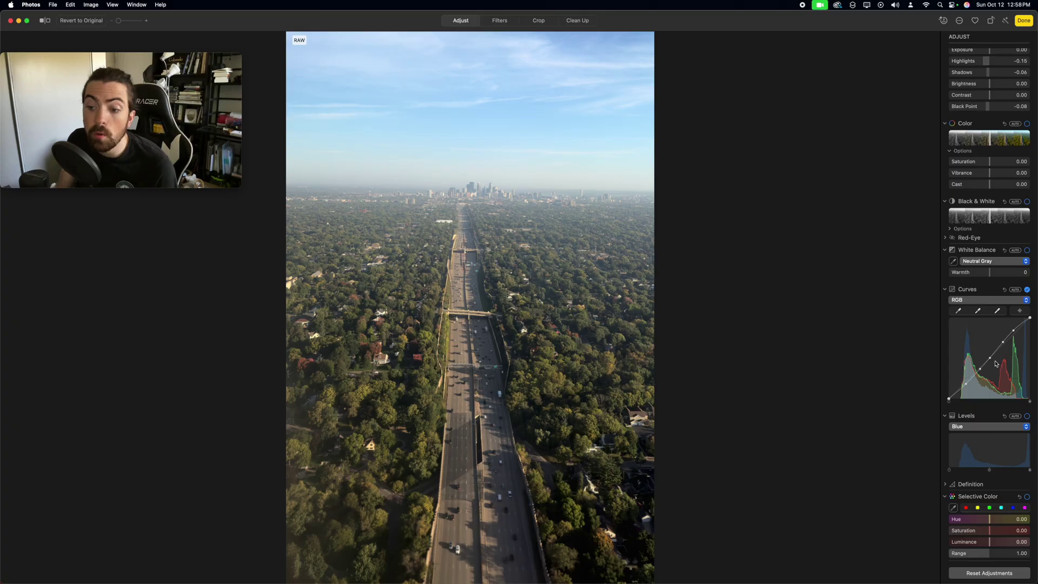
Switch Levels to the RGB channel and pull its white point slightly inward.
{"action": "scroll", "coordinate": [994, 361], "scroll_direction": "down", "scroll_amount": 3}
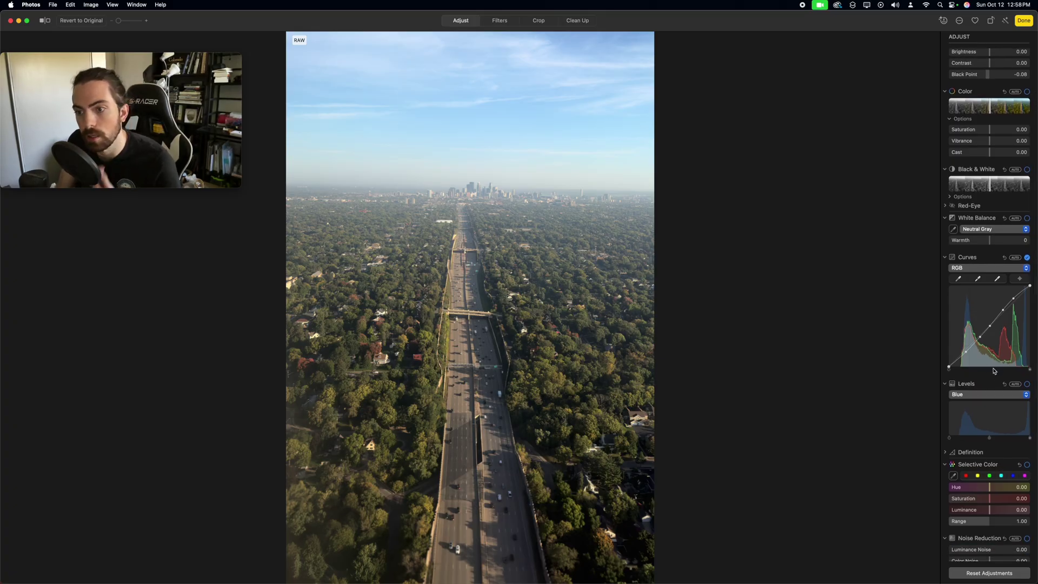
{"action": "scroll", "coordinate": [973, 367], "scroll_direction": "down", "scroll_amount": 5}
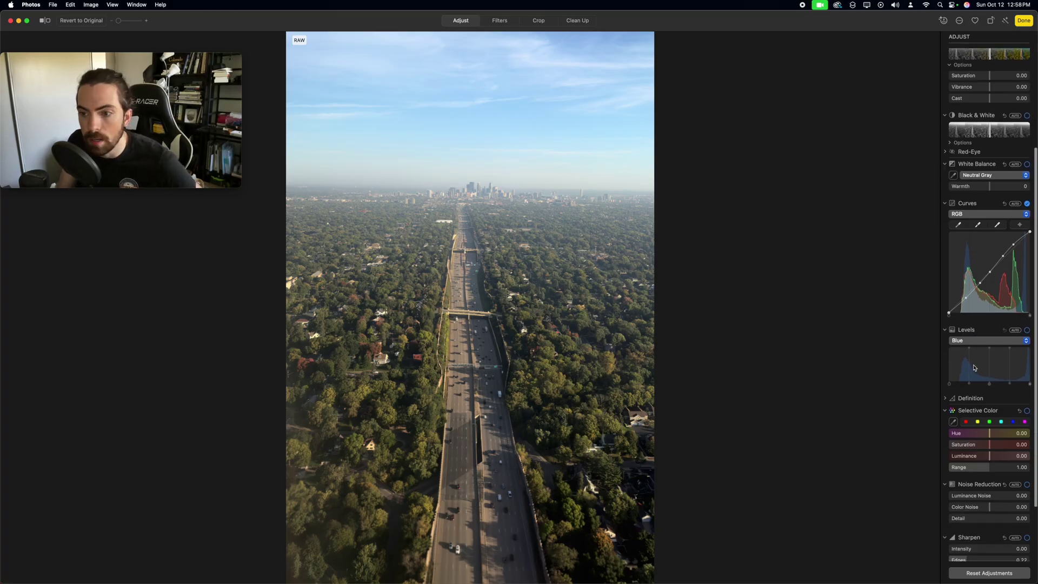
{"action": "scroll", "coordinate": [967, 310], "scroll_direction": "up", "scroll_amount": 3}
{"action": "scroll", "coordinate": [969, 314], "scroll_direction": "up", "scroll_amount": 4}
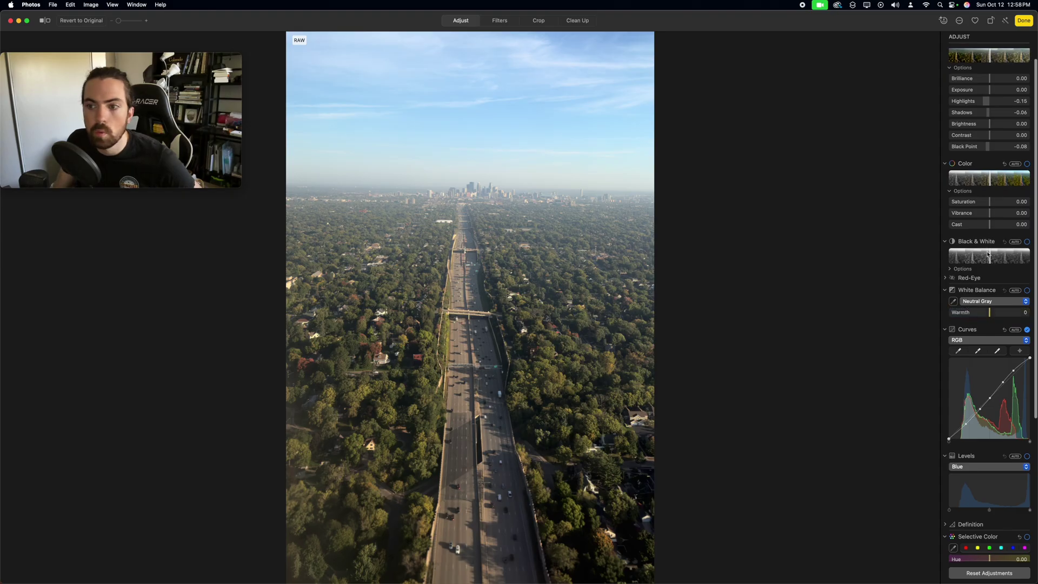
{"action": "scroll", "coordinate": [981, 357], "scroll_direction": "down", "scroll_amount": 5}
{"action": "left_click", "coordinate": [981, 354]}
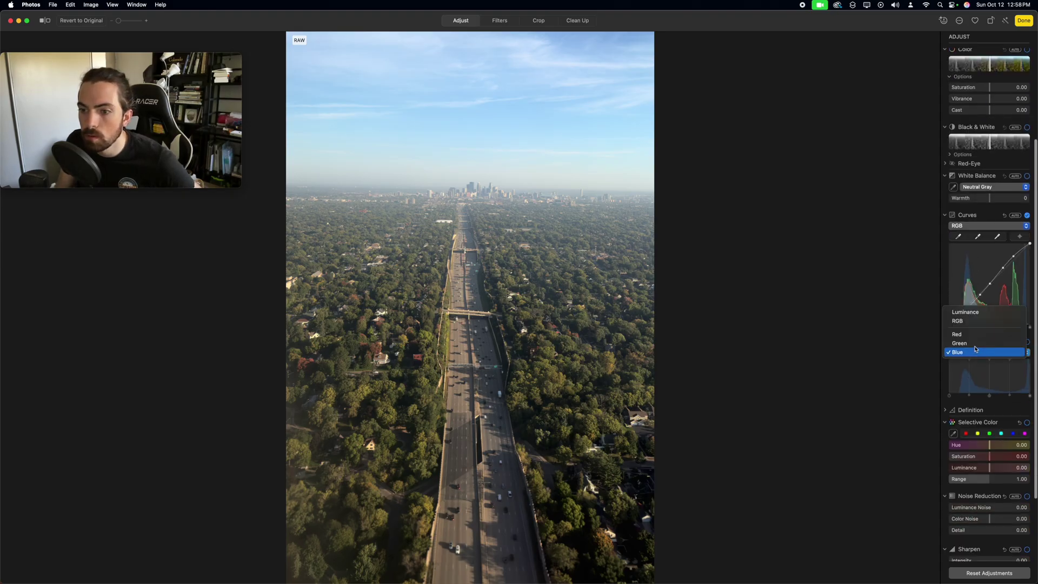
{"action": "left_click", "coordinate": [968, 321]}
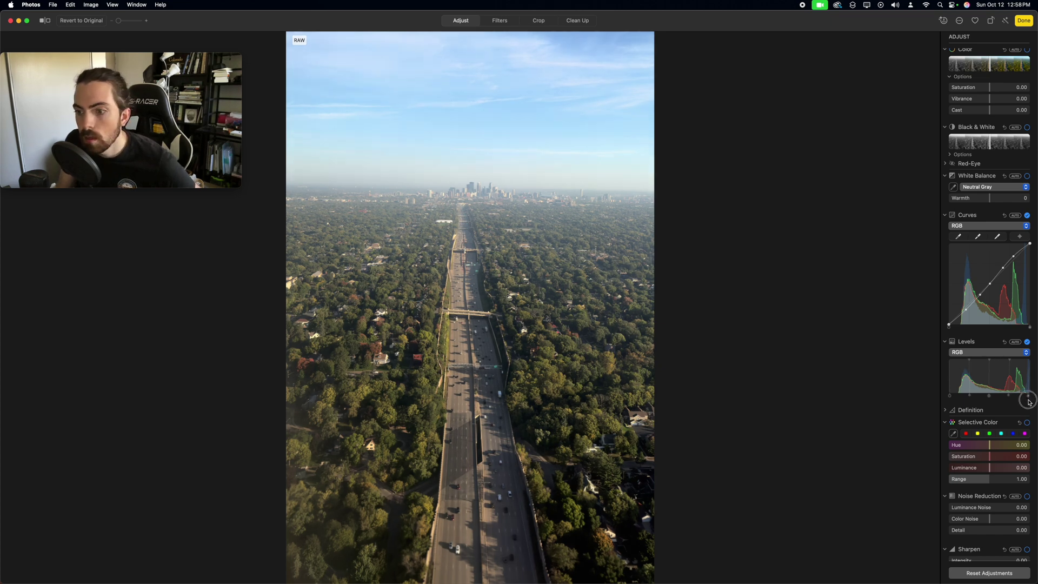
Switch Levels to the Red channel and move its black point slightly inward.
{"action": "left_click", "coordinate": [998, 354]}
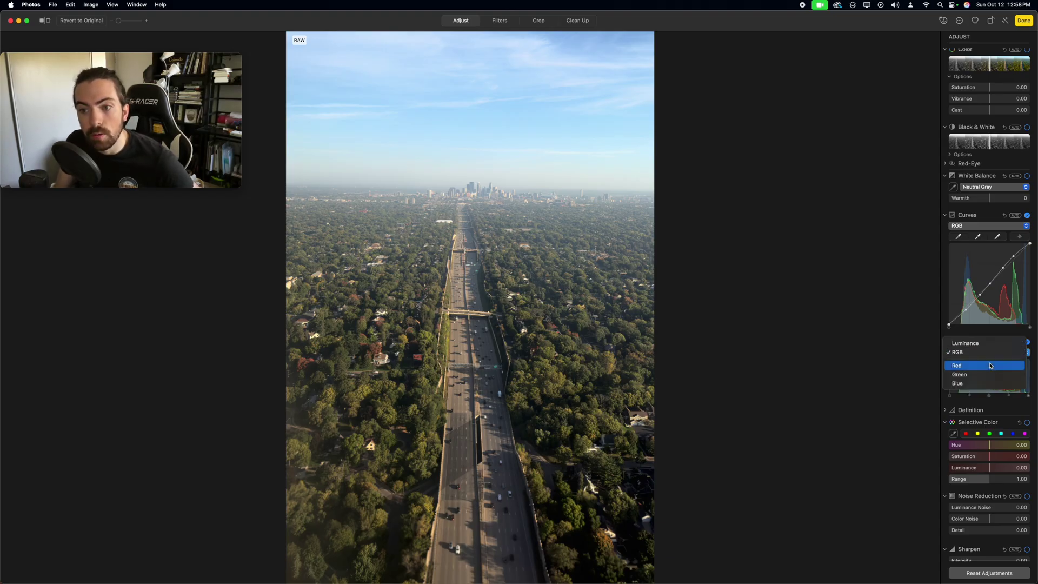
{"action": "left_click", "coordinate": [991, 364]}
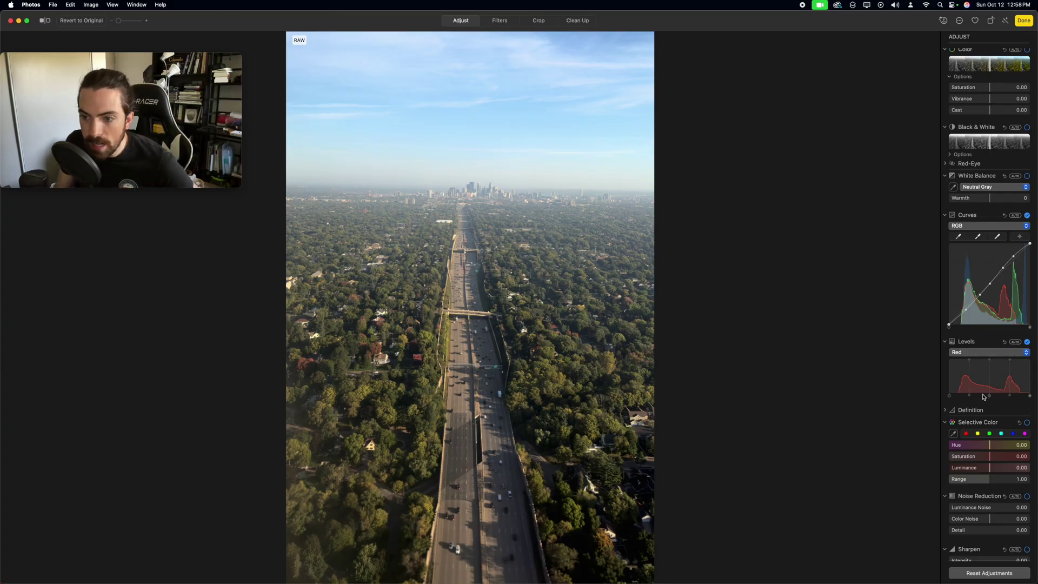
{"action": "left_click", "coordinate": [950, 396]}
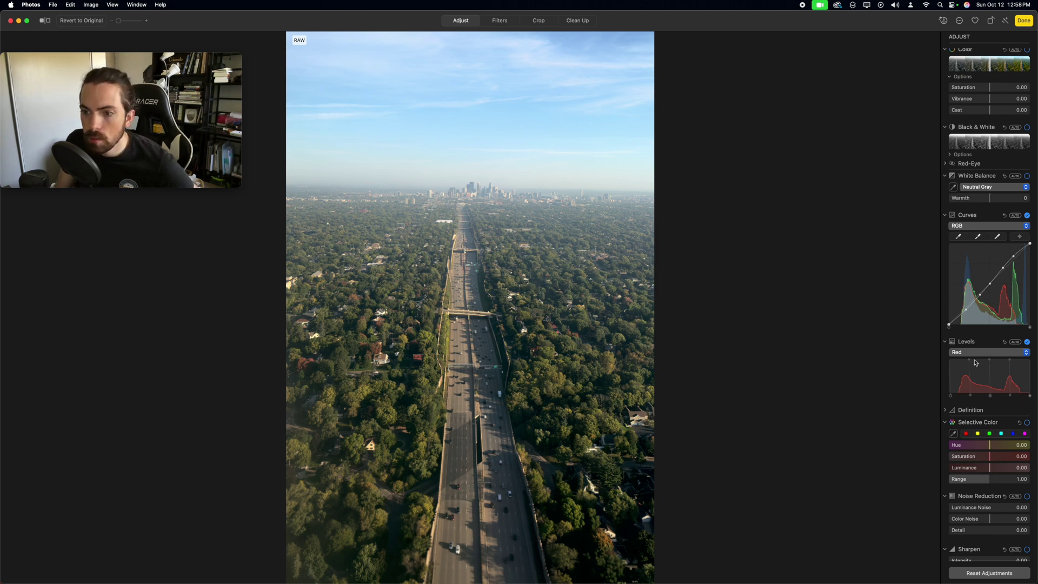
{"action": "left_click", "coordinate": [970, 362]}
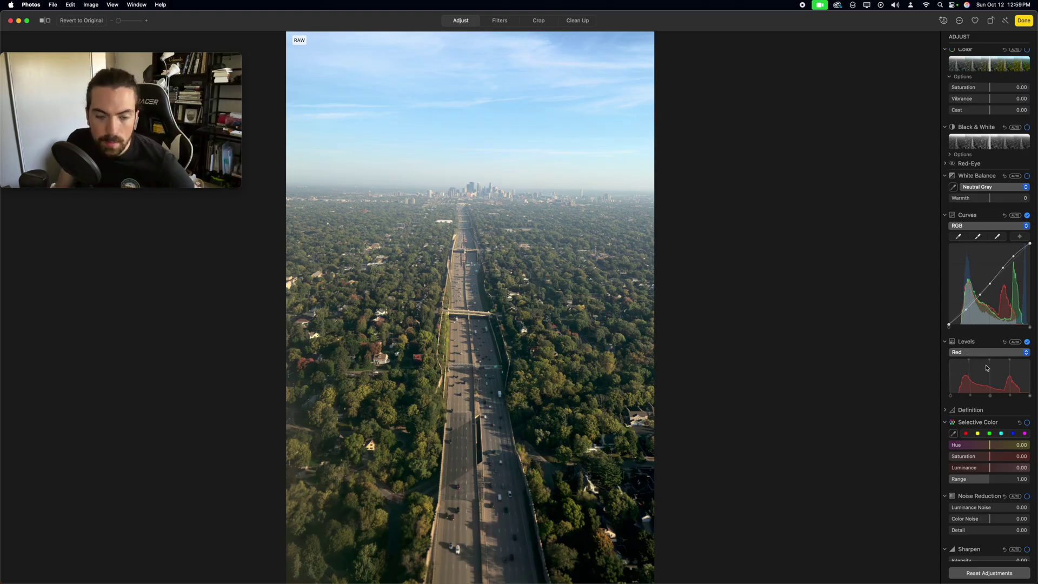
Switch Levels to the Green channel and move its black and white points slightly inward.
{"action": "left_click", "coordinate": [973, 351]}
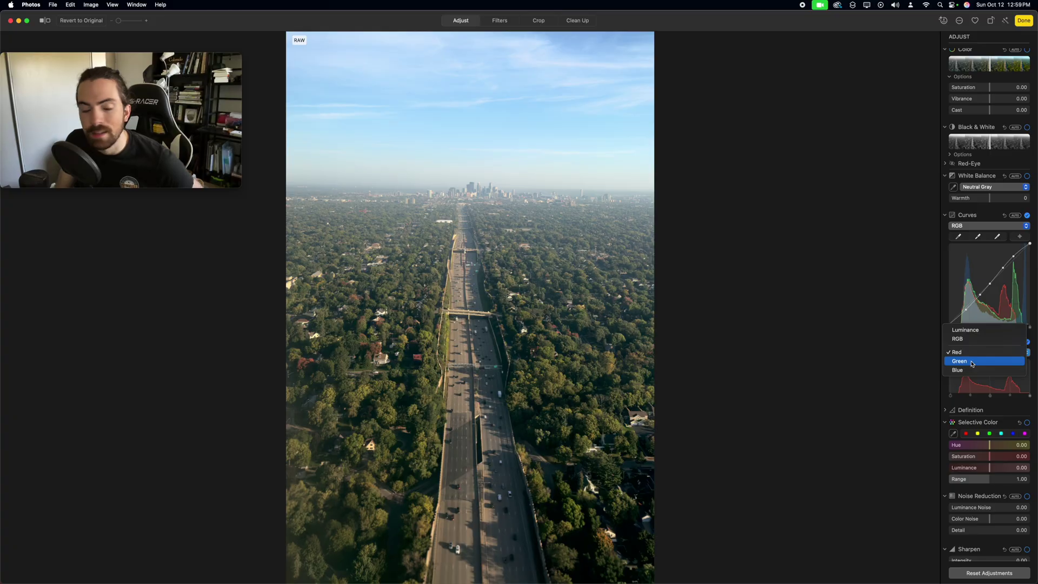
{"action": "left_click", "coordinate": [972, 362]}
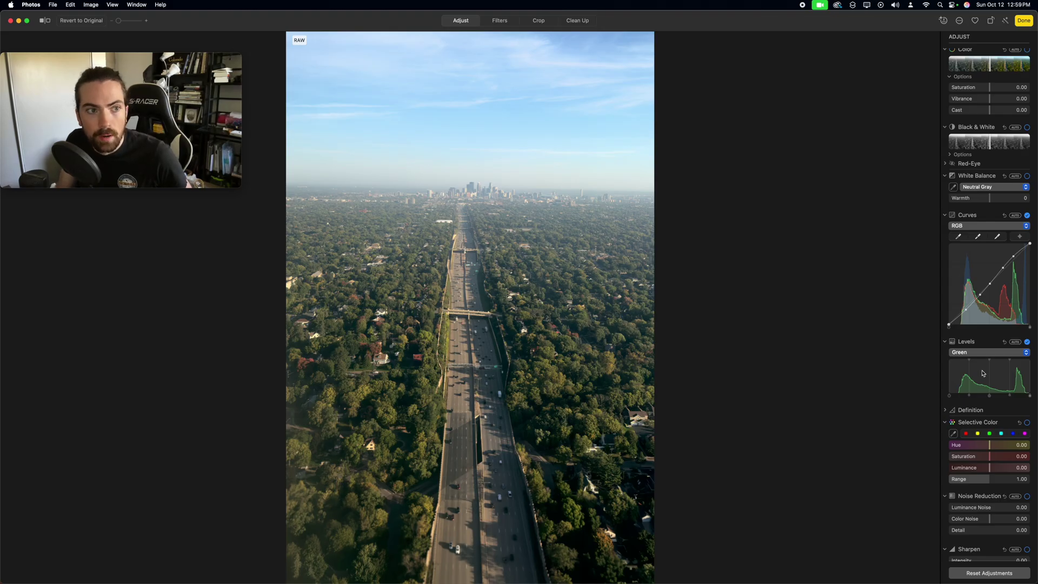
{"action": "scroll", "coordinate": [982, 374], "scroll_direction": "down", "scroll_amount": 1}
{"action": "scroll", "coordinate": [982, 372], "scroll_direction": "down", "scroll_amount": 1}
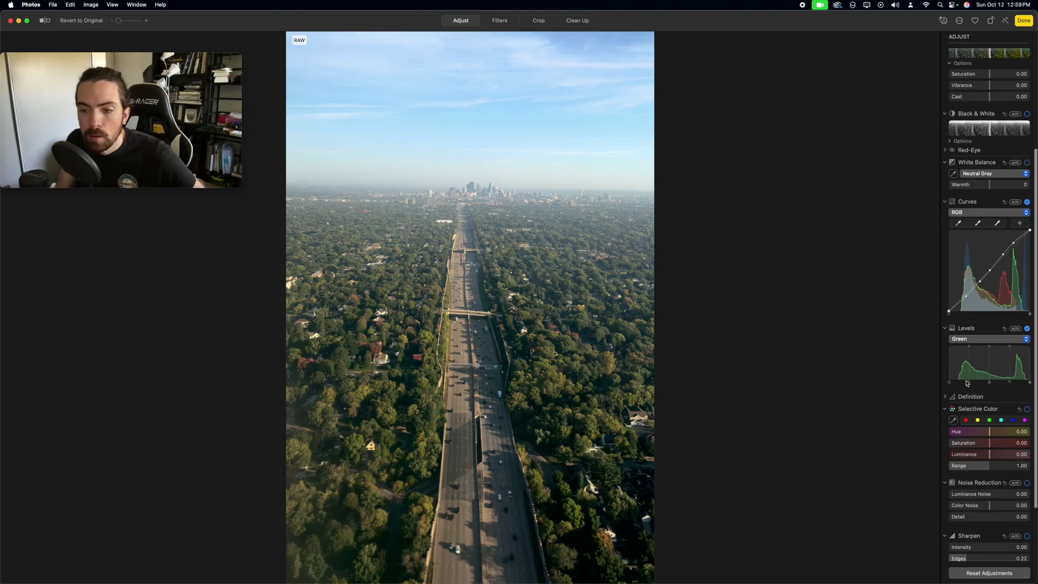
{"action": "left_click", "coordinate": [950, 383]}
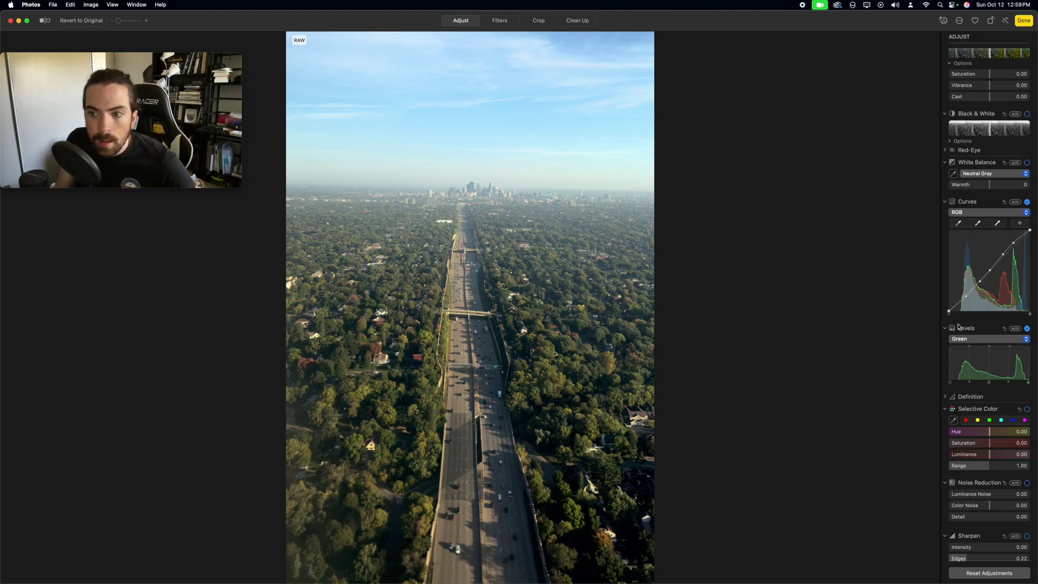
Compare the edited photo with its unadjusted version several times to judge the Levels changes.
{"action": "left_click", "coordinate": [47, 20]}
{"action": "left_click", "coordinate": [48, 21]}
{"action": "left_click", "coordinate": [48, 21]}
{"action": "left_click", "coordinate": [47, 20]}
{"action": "left_click", "coordinate": [48, 20]}
{"action": "left_click", "coordinate": [47, 20]}
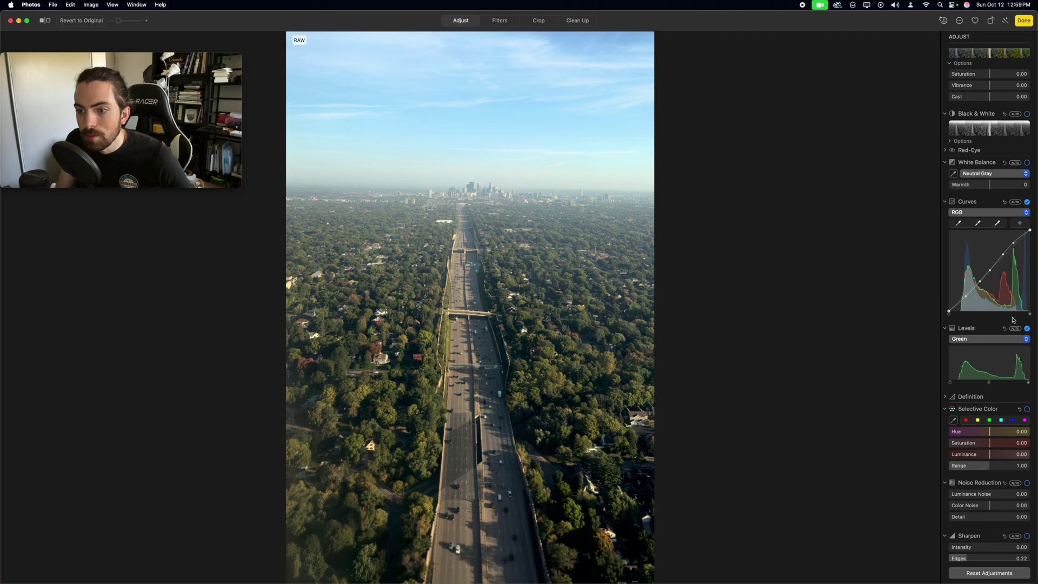
Switch Levels to the Blue channel and move its black point slightly inward.
{"action": "left_click", "coordinate": [980, 339]}
{"action": "left_click", "coordinate": [973, 349]}
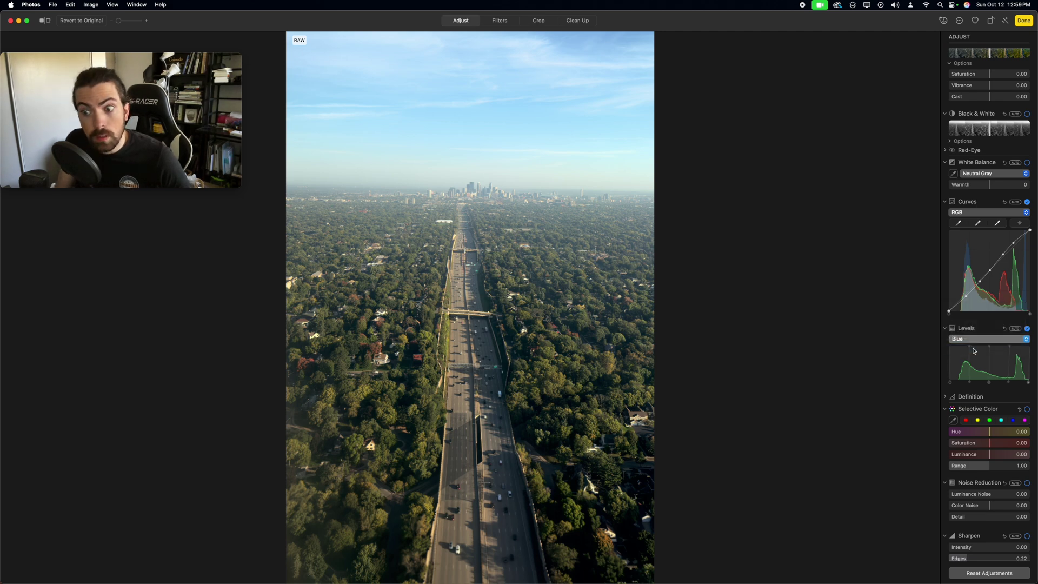
{"action": "left_click", "coordinate": [950, 386]}
{"action": "left_click_drag", "start_coordinate": [951, 388], "coordinate": [953, 389]}
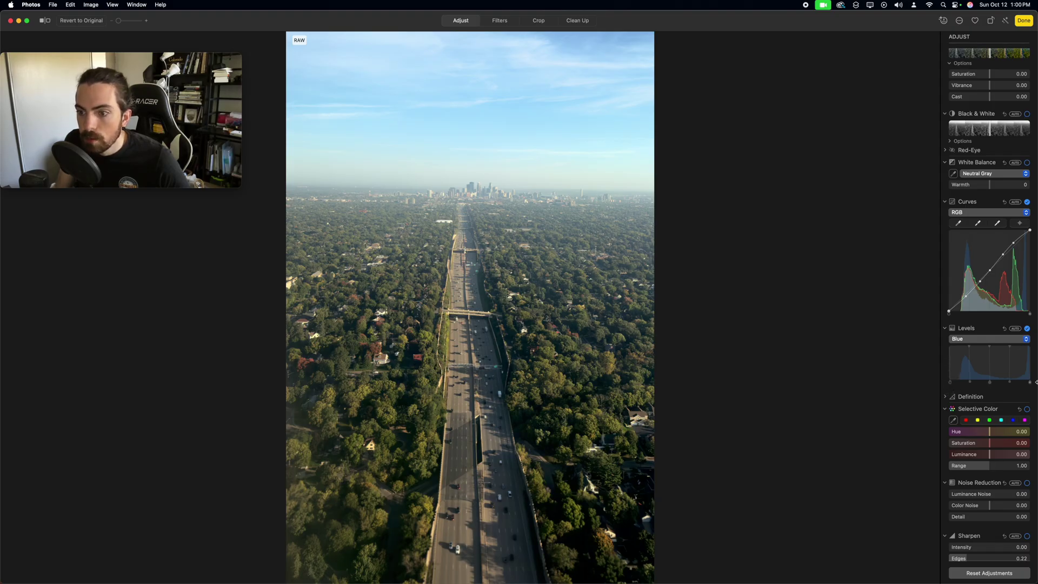
{"action": "left_click", "coordinate": [971, 350]}
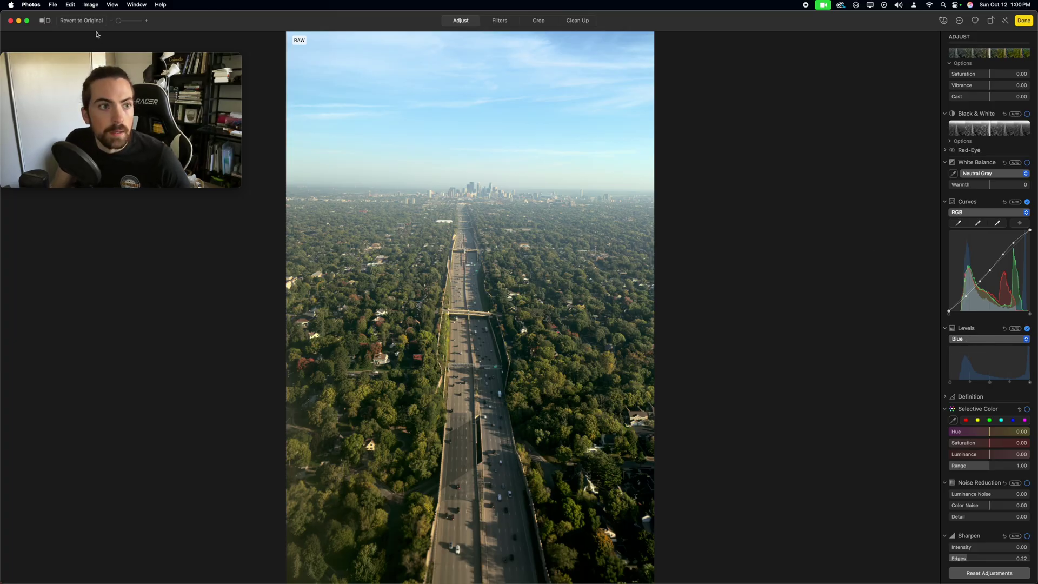
Revert the photo to its original, undo the reversion, and compare the edit with the unadjusted version.
{"action": "left_click", "coordinate": [83, 21]}
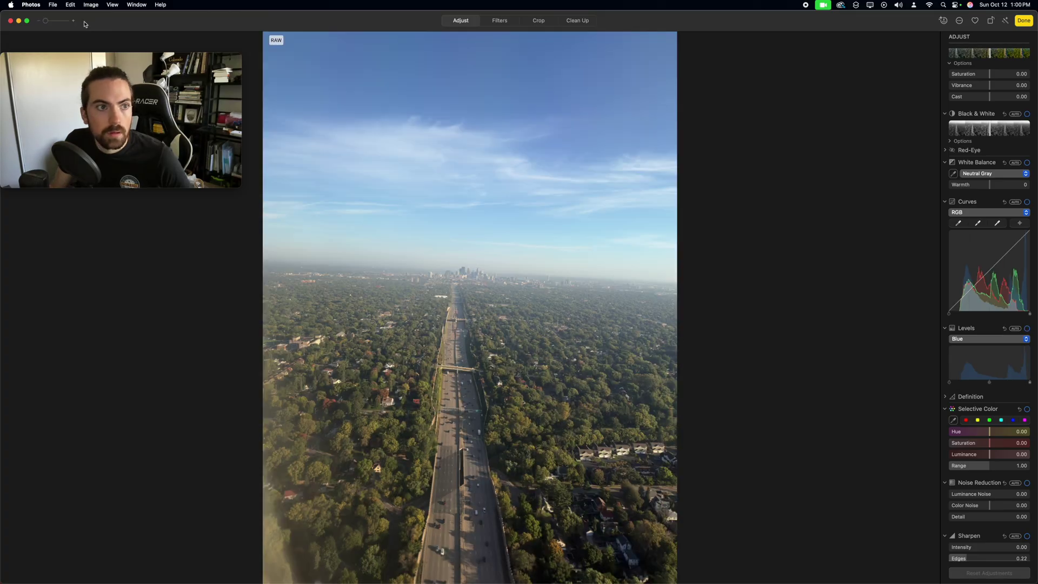
{"action": "key", "text": "super+z"}
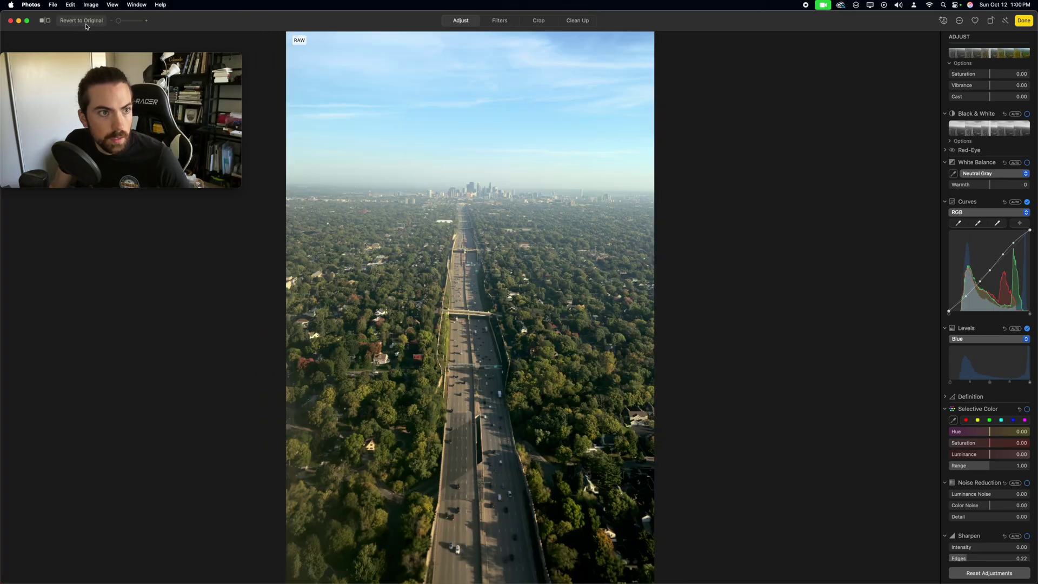
{"action": "left_click", "coordinate": [48, 22]}
{"action": "left_click", "coordinate": [49, 25]}
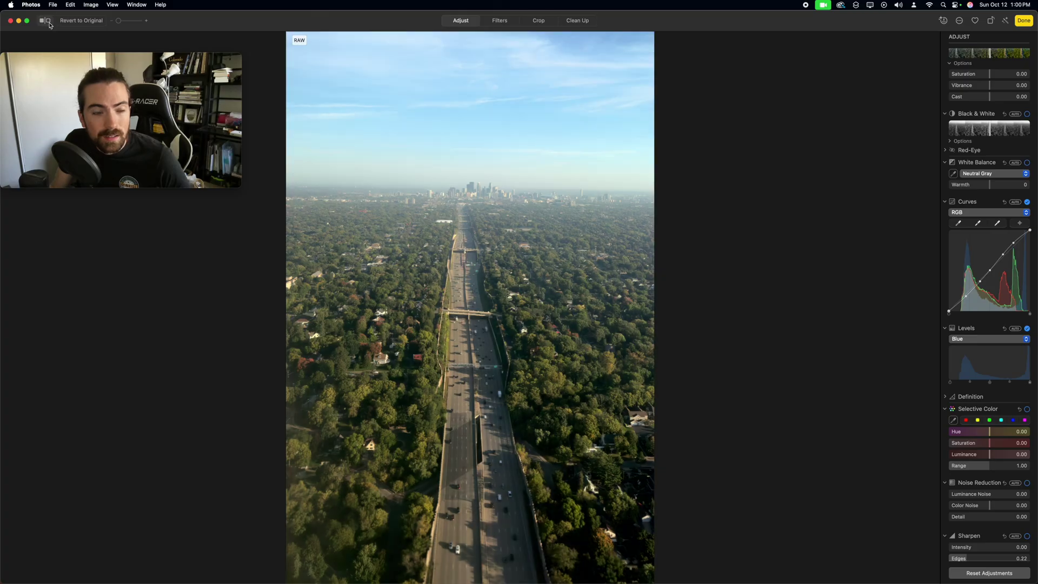
Review the adjustment settings from Light through Vignette and compare the edited photo with its unadjusted version.
{"action": "scroll", "coordinate": [1001, 327], "scroll_direction": "down", "scroll_amount": 2}
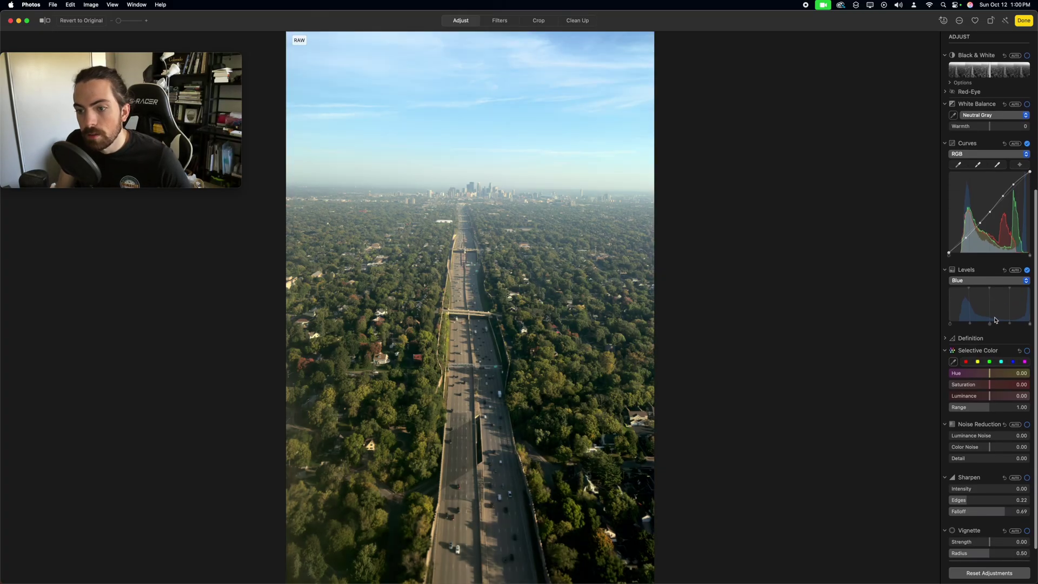
{"action": "scroll", "coordinate": [998, 319], "scroll_direction": "up", "scroll_amount": 6}
{"action": "scroll", "coordinate": [964, 163], "scroll_direction": "up", "scroll_amount": 2}
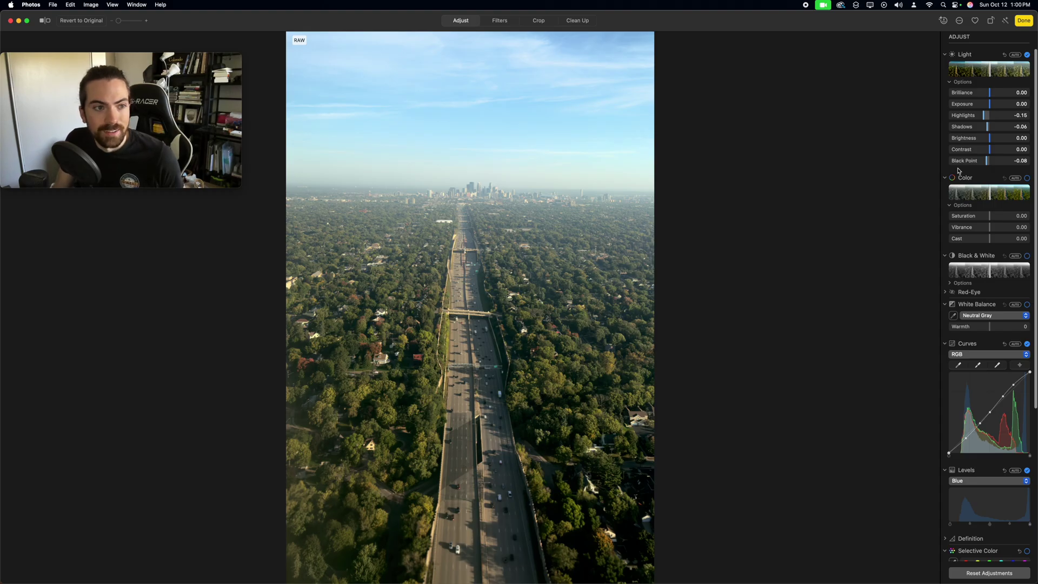
{"action": "scroll", "coordinate": [996, 201], "scroll_direction": "down", "scroll_amount": 3}
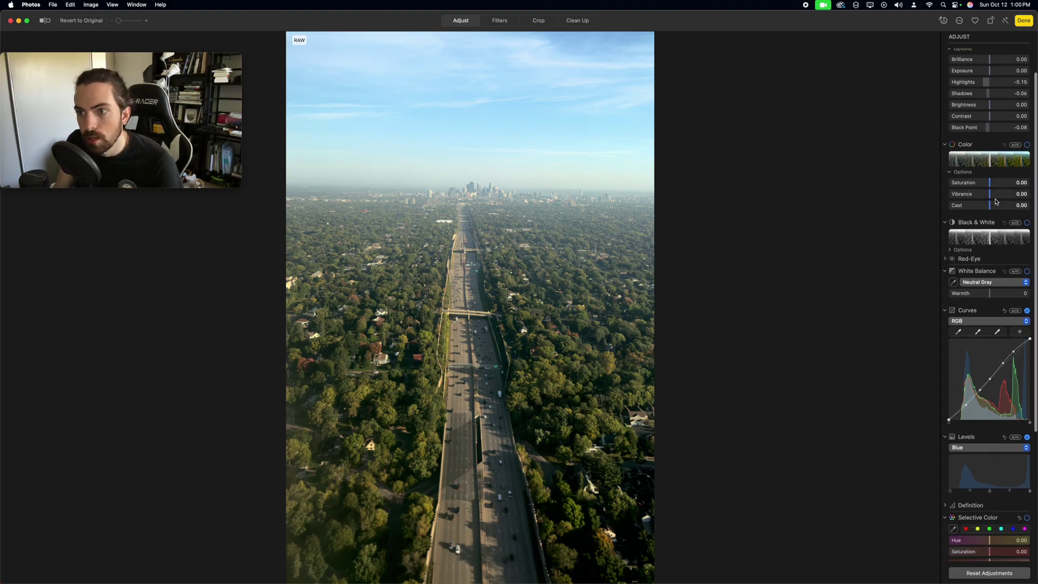
{"action": "scroll", "coordinate": [997, 202], "scroll_direction": "down", "scroll_amount": 6}
{"action": "scroll", "coordinate": [996, 201], "scroll_direction": "down", "scroll_amount": 5}
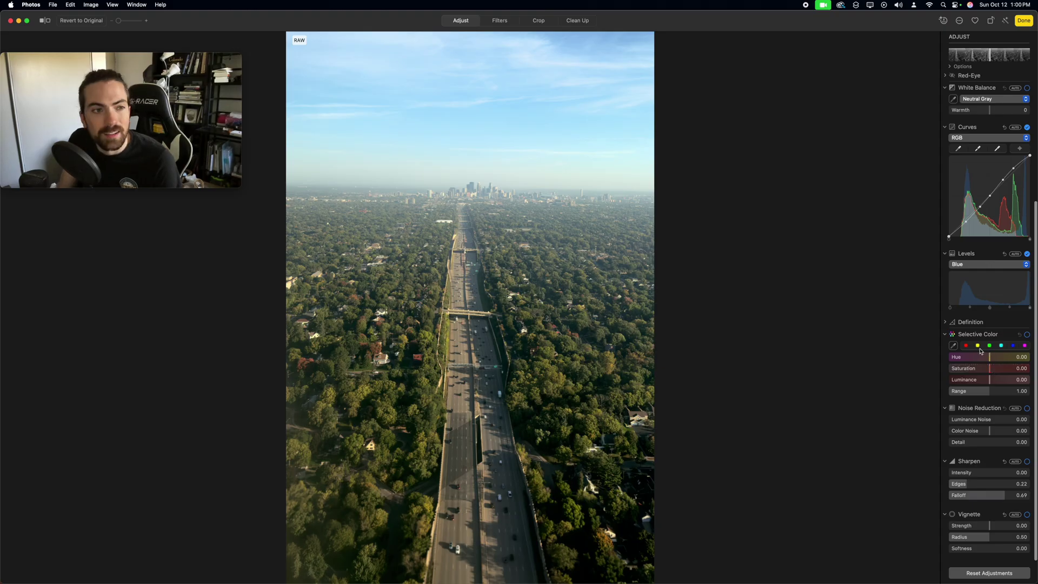
{"action": "scroll", "coordinate": [973, 256], "scroll_direction": "up", "scroll_amount": 8}
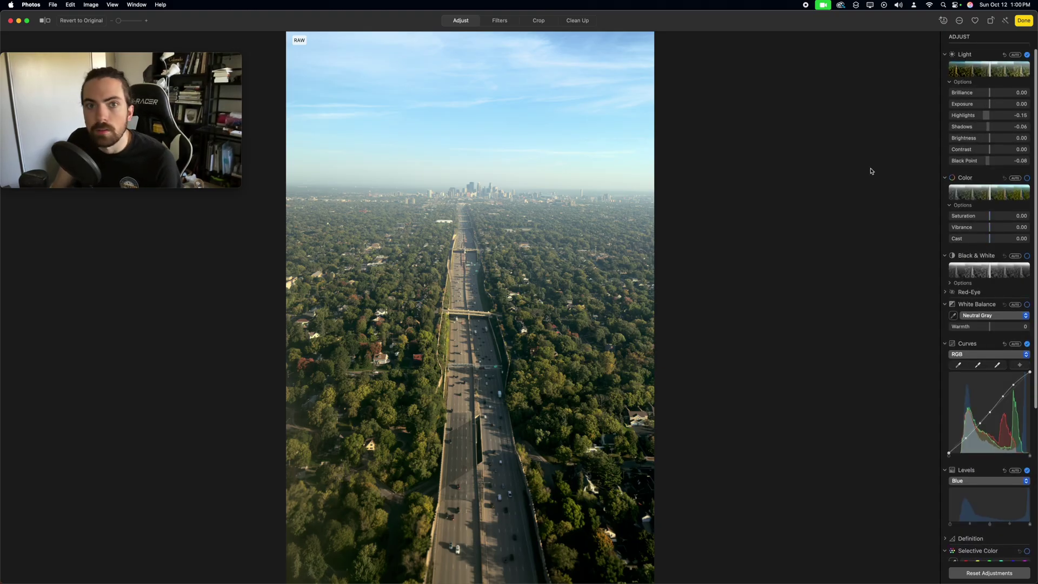
{"action": "mouse_move", "coordinate": [125, 66]}
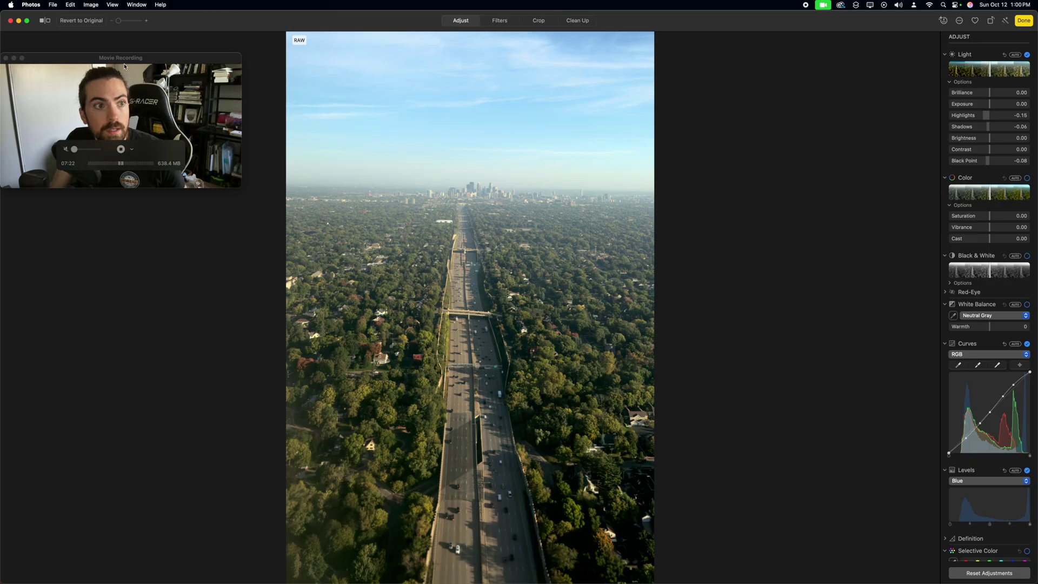
{"action": "left_click", "coordinate": [48, 23]}
{"action": "left_click", "coordinate": [49, 23]}
{"action": "left_click", "coordinate": [49, 22]}
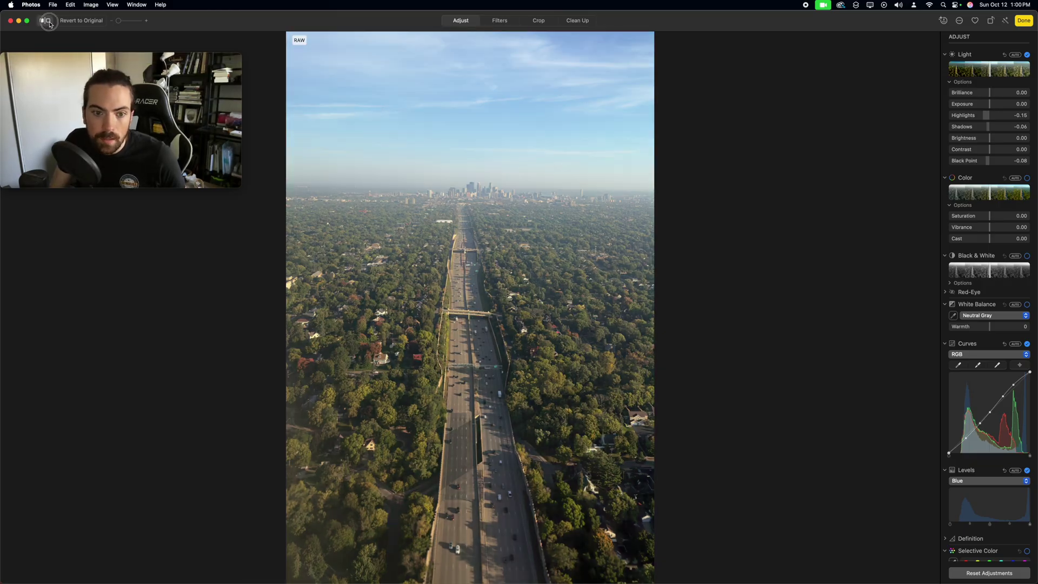
Set the green Selective Color to Hue -5.43 and Luminance -5.45.
{"action": "scroll", "coordinate": [985, 318], "scroll_direction": "down", "scroll_amount": 5}
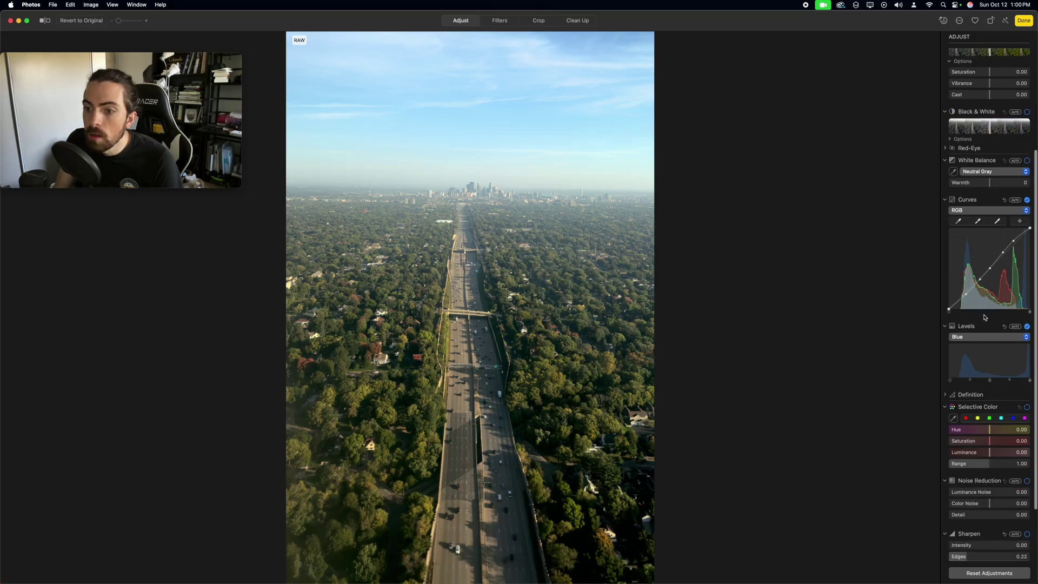
{"action": "scroll", "coordinate": [984, 318], "scroll_direction": "down", "scroll_amount": 2}
{"action": "left_click", "coordinate": [989, 359]}
{"action": "left_click_drag", "start_coordinate": [990, 371], "coordinate": [990, 399]}
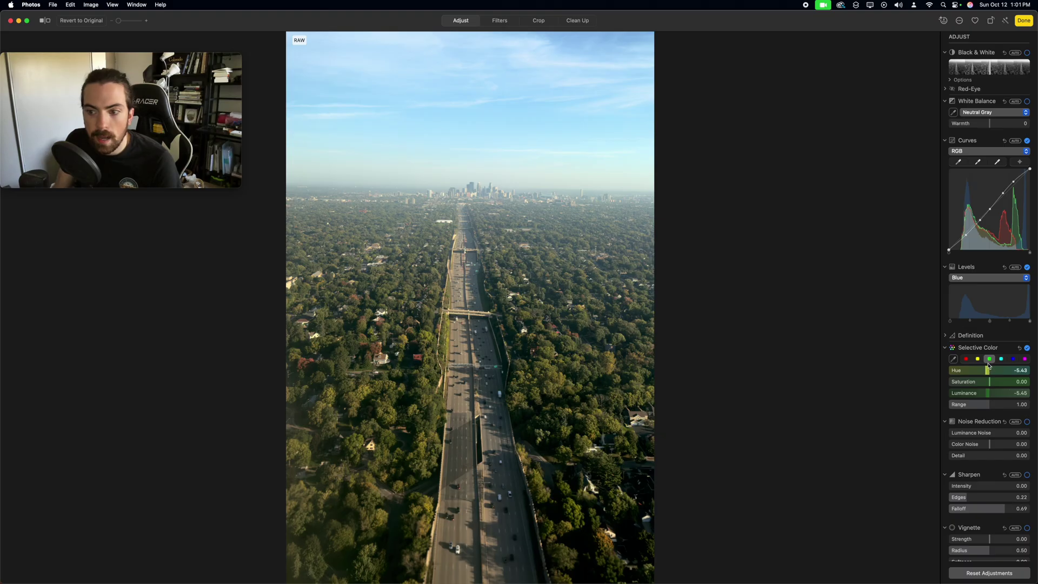
Sharpen the photo with Intensity 0.12 and Edges 0.26, judging the detail around the highway.
{"action": "scroll", "coordinate": [988, 366], "scroll_direction": "down", "scroll_amount": 2}
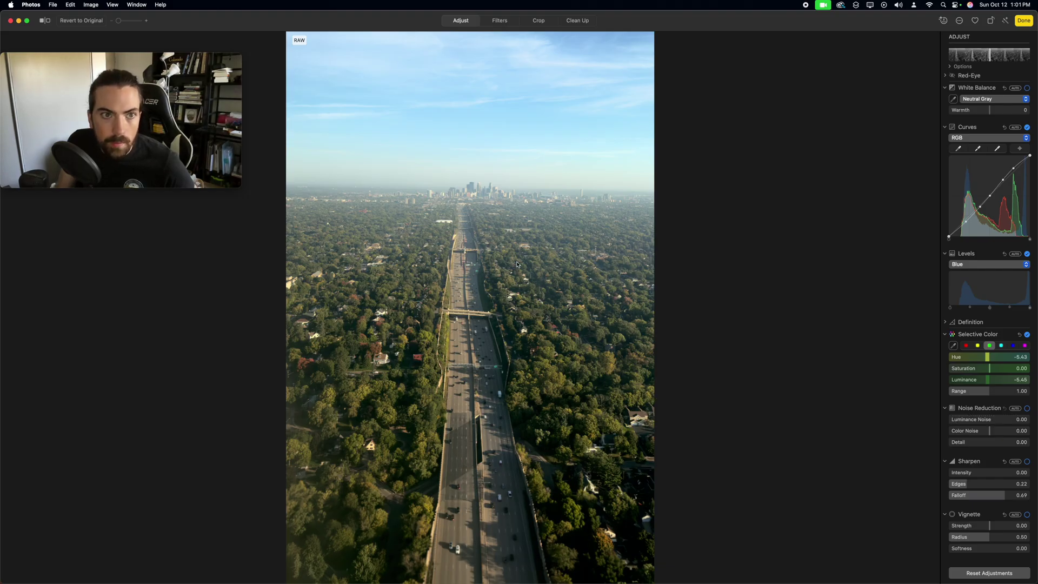
{"action": "left_click_drag", "start_coordinate": [120, 21], "coordinate": [130, 20]}
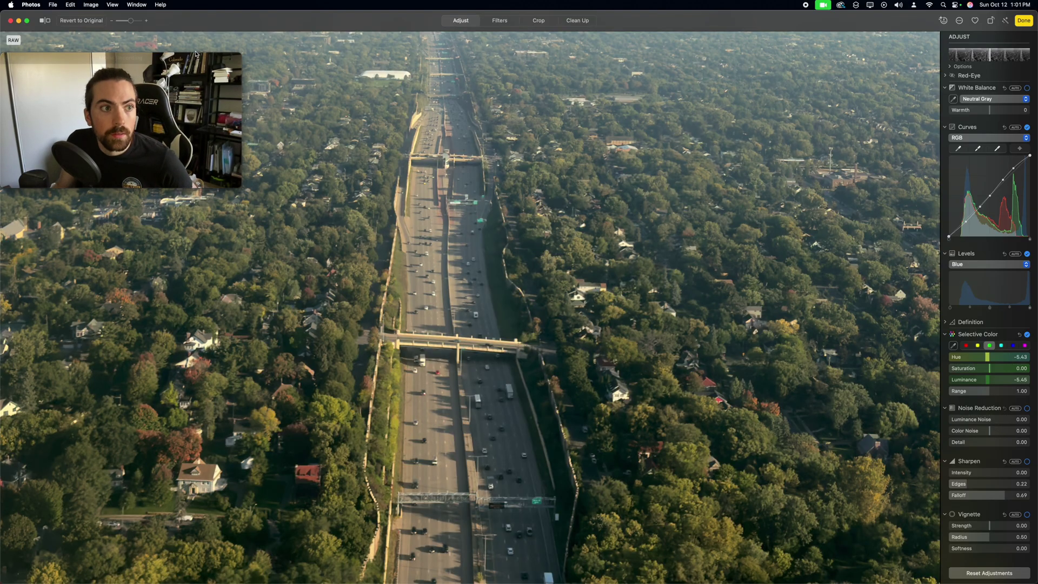
{"action": "left_click_drag", "start_coordinate": [131, 21], "coordinate": [129, 24]}
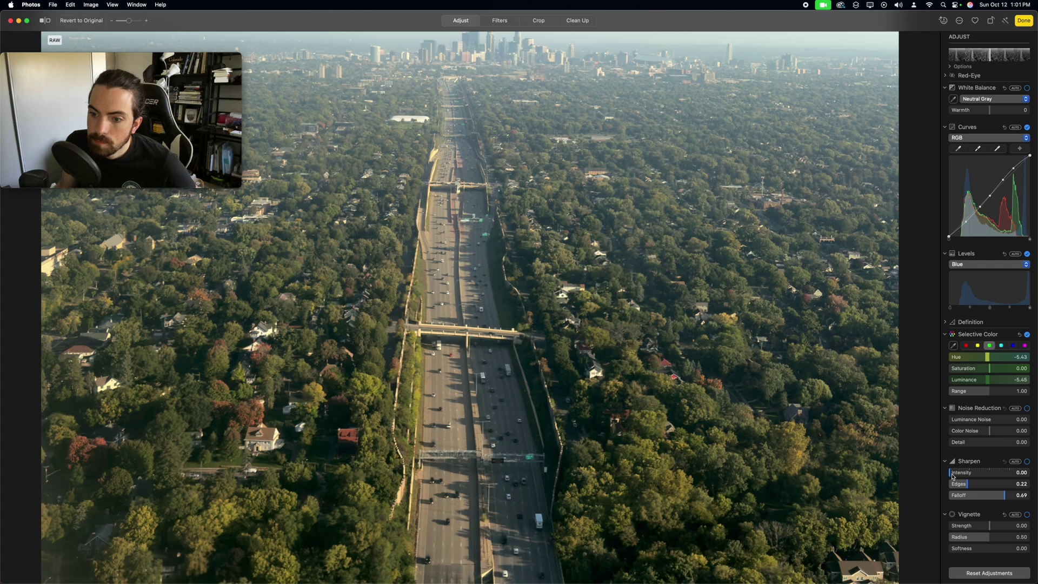
{"action": "left_click_drag", "start_coordinate": [951, 476], "coordinate": [958, 477]}
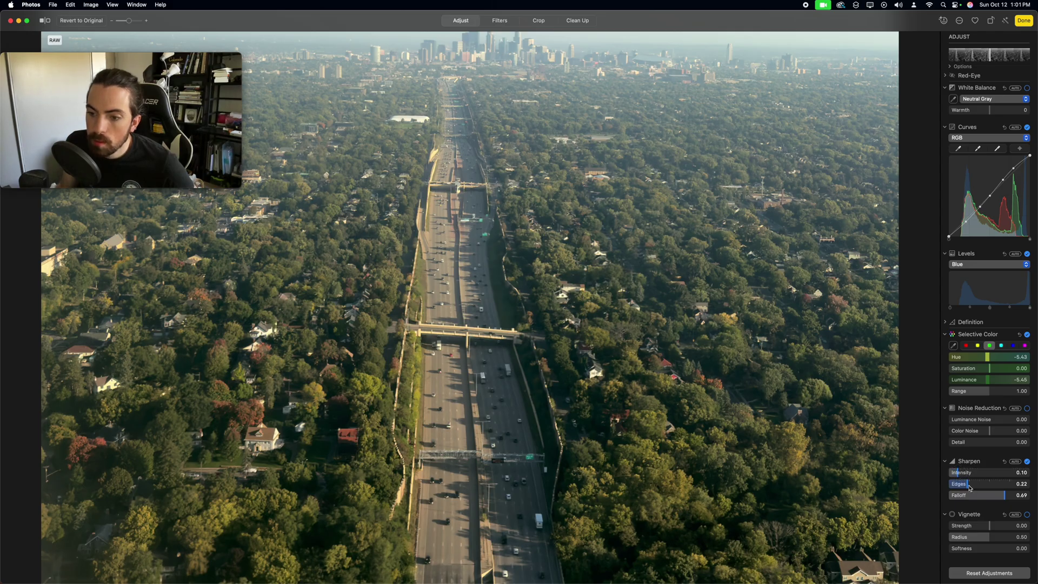
{"action": "left_click_drag", "start_coordinate": [968, 487], "coordinate": [970, 486]}
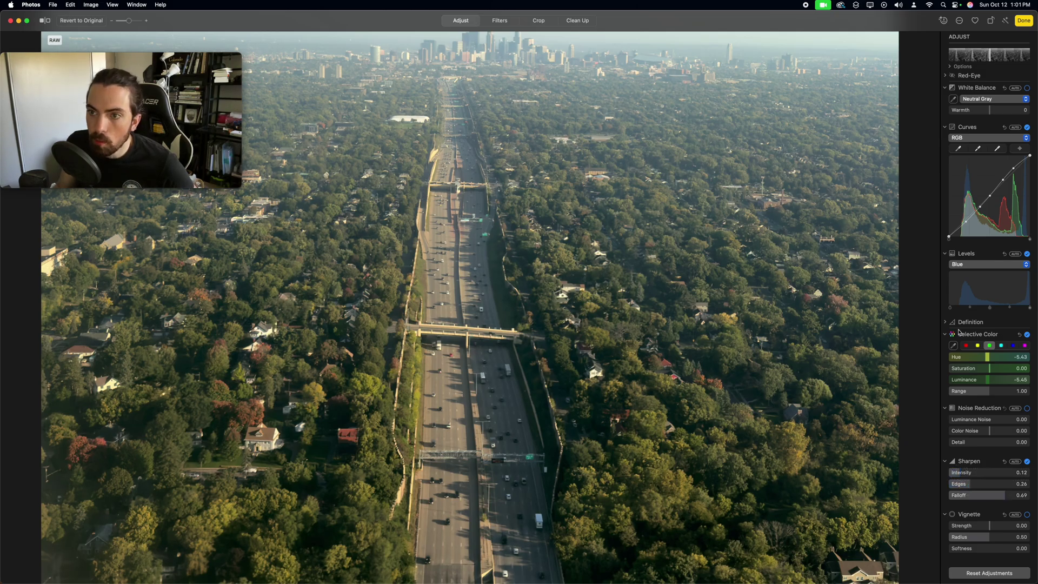
{"action": "scroll", "coordinate": [989, 199], "scroll_direction": "up", "scroll_amount": 8}
{"action": "mouse_move", "coordinate": [990, 97]}
{"action": "left_mouse_down"}
{"action": "mouse_move", "coordinate": [979, 100]}
{"action": "mouse_move", "coordinate": [990, 103]}
{"action": "left_mouse_up"}
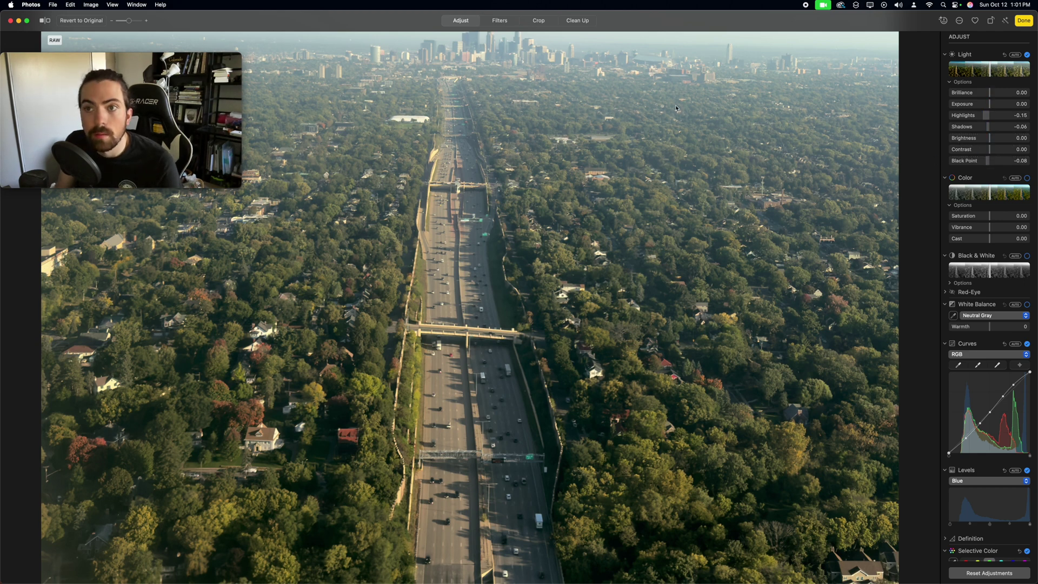
Fit the whole edited highway photo in view, review its Light settings and compare it with the unadjusted version.
{"action": "left_click_drag", "start_coordinate": [129, 21], "coordinate": [119, 23]}
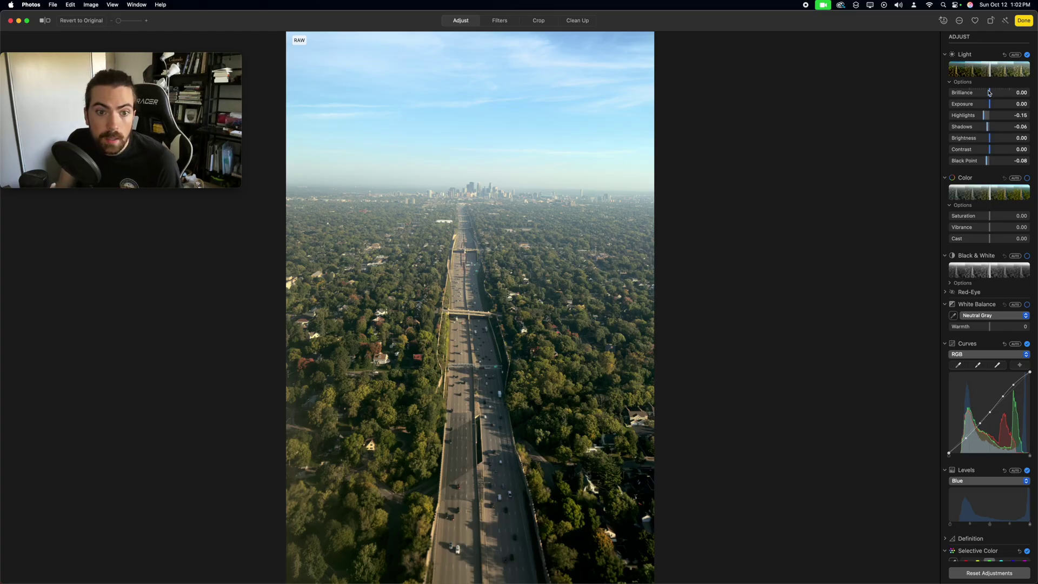
{"action": "scroll", "coordinate": [994, 108], "scroll_direction": "down", "scroll_amount": 1}
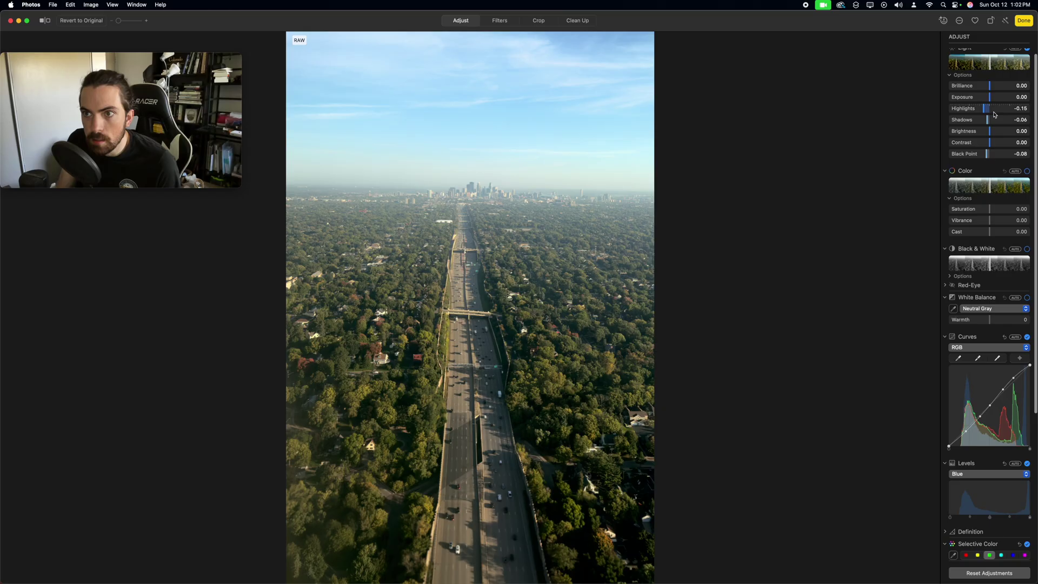
{"action": "scroll", "coordinate": [994, 100], "scroll_direction": "up", "scroll_amount": 1}
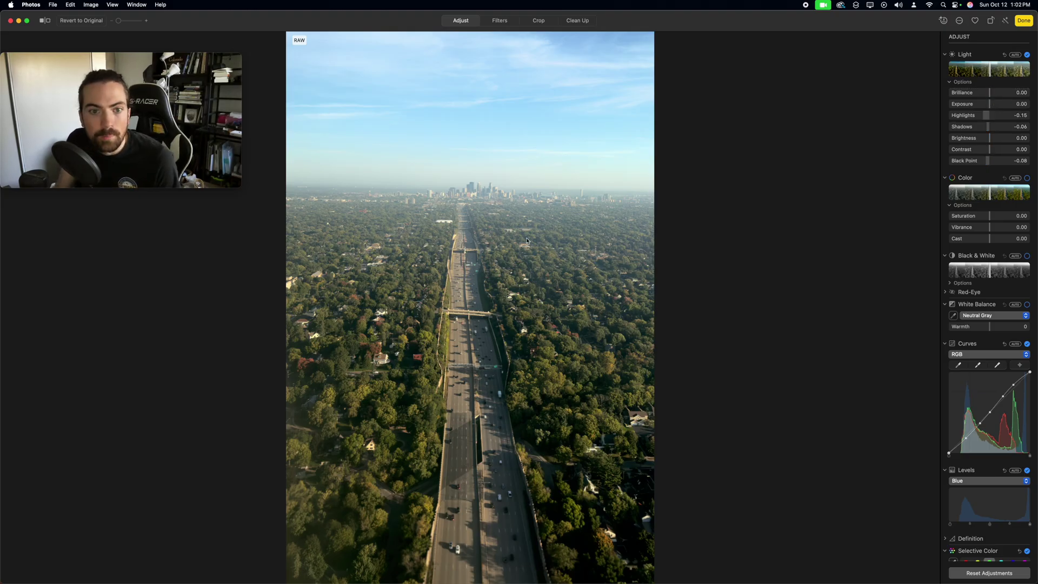
{"action": "left_click", "coordinate": [44, 23]}
{"action": "left_click", "coordinate": [43, 23]}
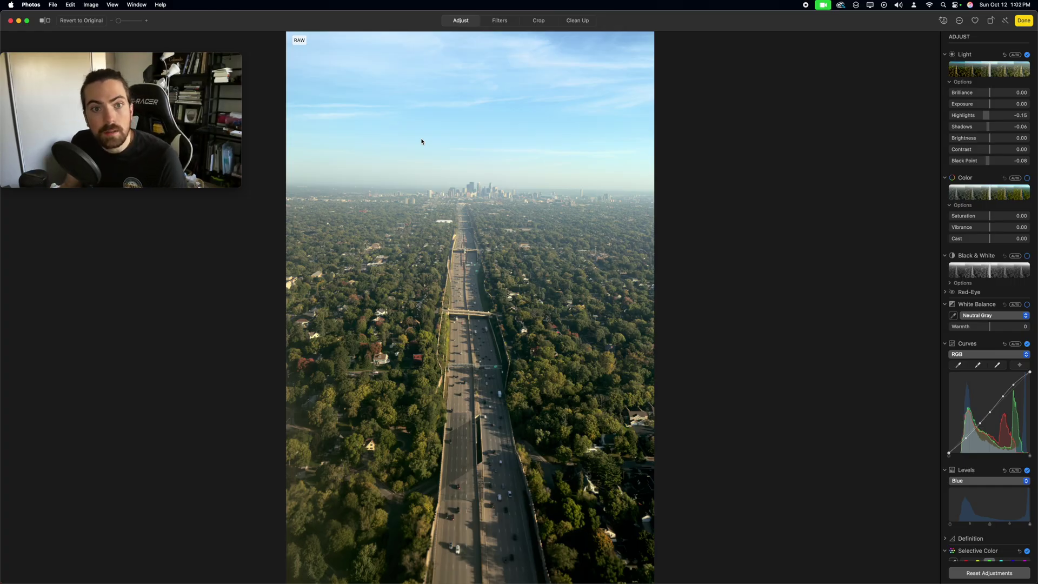
Cool the highway photo slightly by setting the Neutral Gray white balance Warmth to -7.
{"action": "scroll", "coordinate": [977, 254], "scroll_direction": "down", "scroll_amount": 2}
{"action": "scroll", "coordinate": [977, 254], "scroll_direction": "down", "scroll_amount": 2}
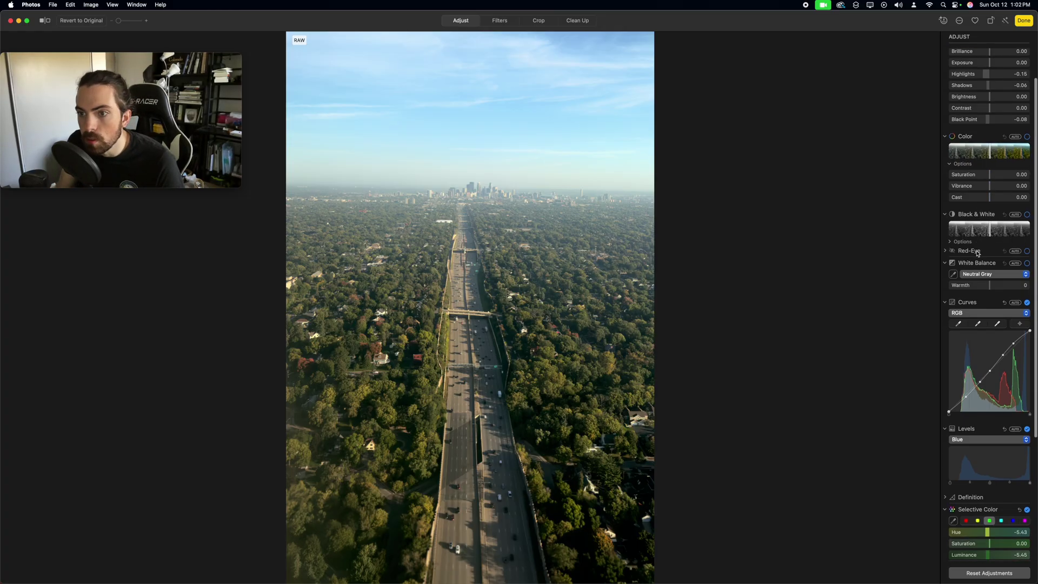
{"action": "scroll", "coordinate": [978, 253], "scroll_direction": "down", "scroll_amount": 5}
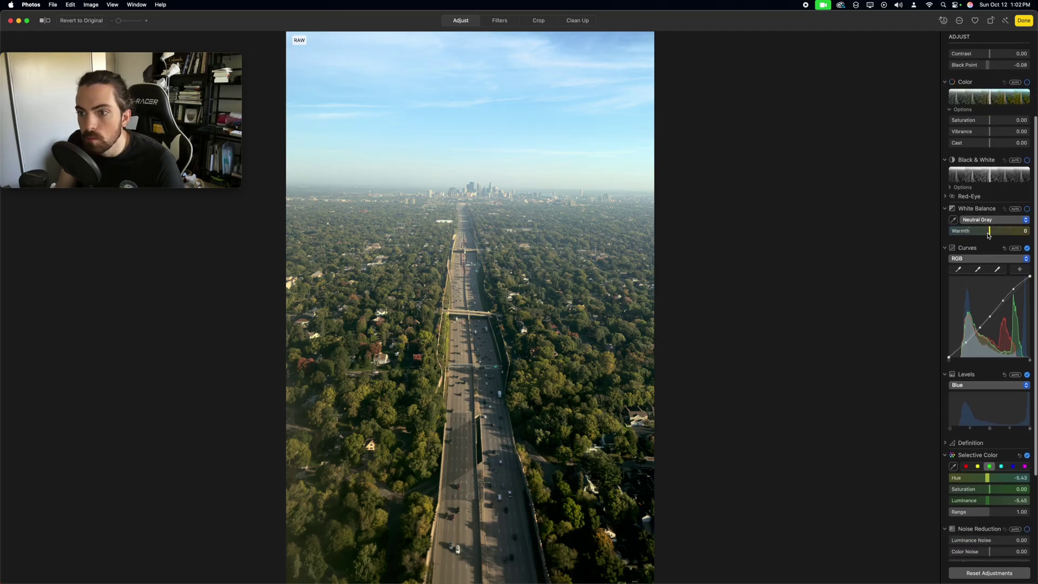
{"action": "left_click_drag", "start_coordinate": [989, 236], "coordinate": [987, 236]}
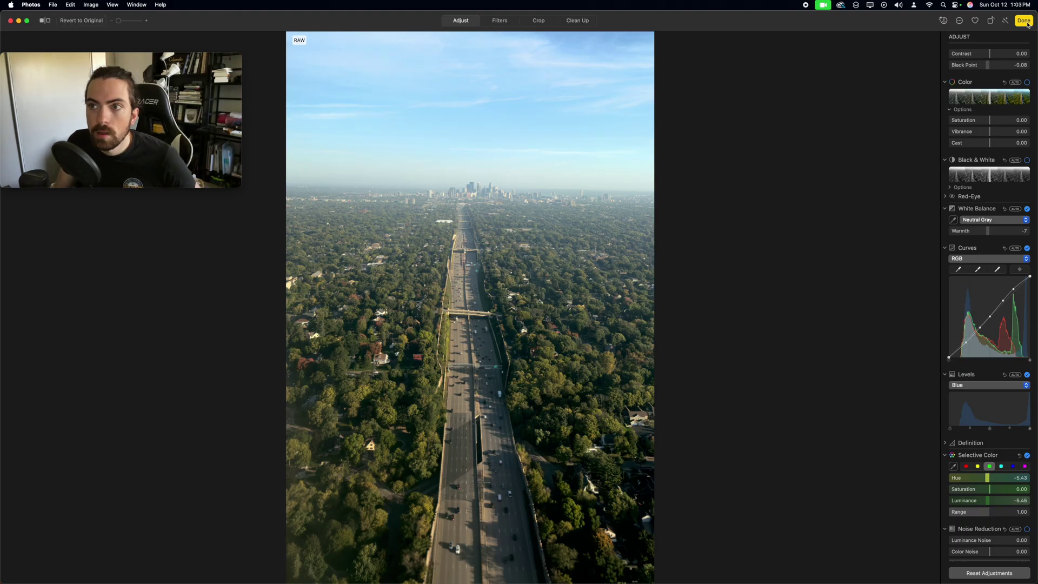
Go to the next photo, the skatepark film negative, and rotate it three quarter turns counterclockwise so it stands upright.
{"action": "key", "text": "Right"}
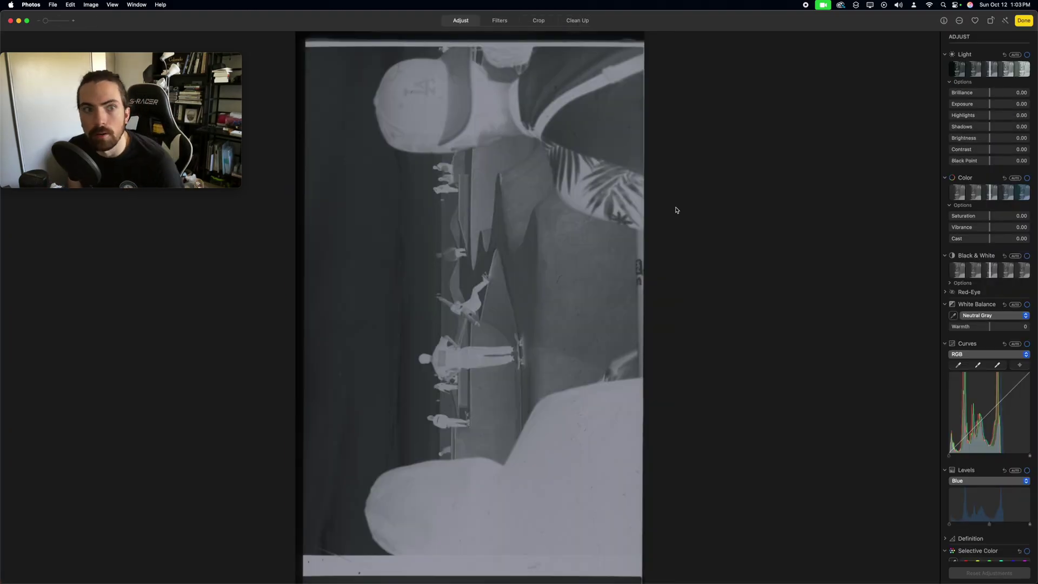
{"action": "mouse_move", "coordinate": [183, 130]}
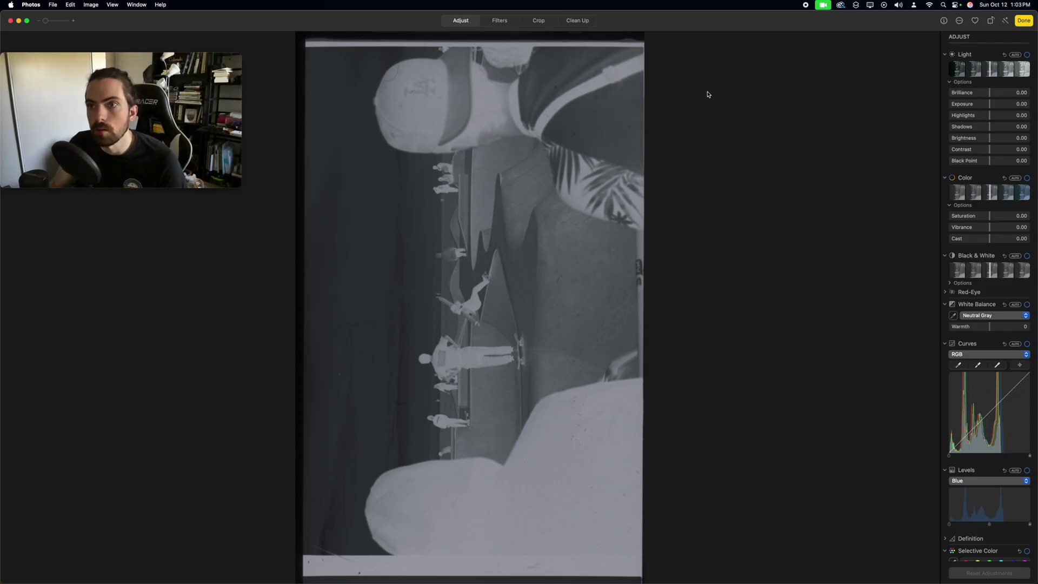
{"action": "left_click", "coordinate": [991, 22]}
{"action": "left_click", "coordinate": [991, 21]}
{"action": "left_click", "coordinate": [991, 21]}
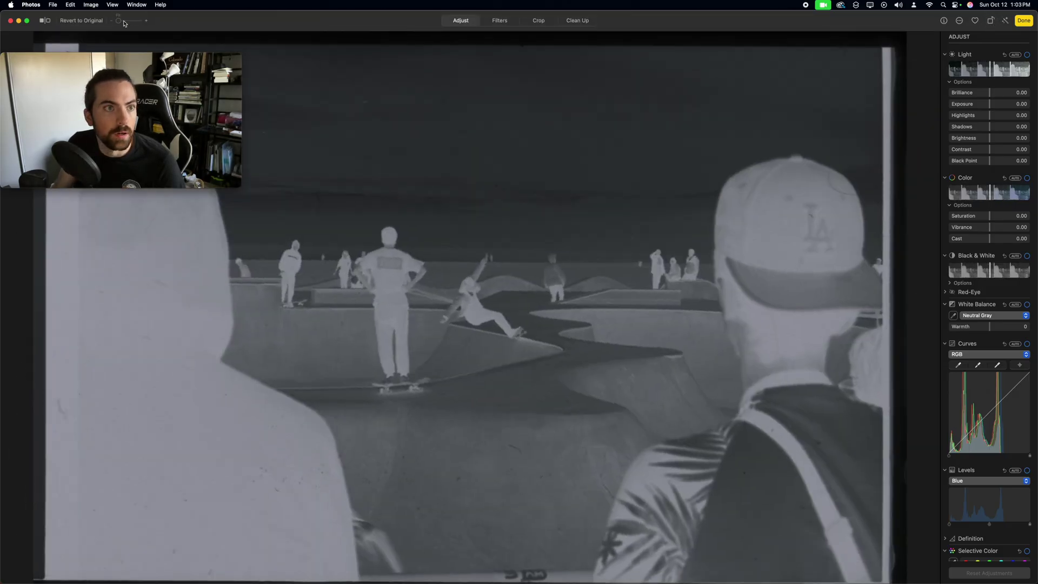
{"action": "mouse_move", "coordinate": [238, 188]}
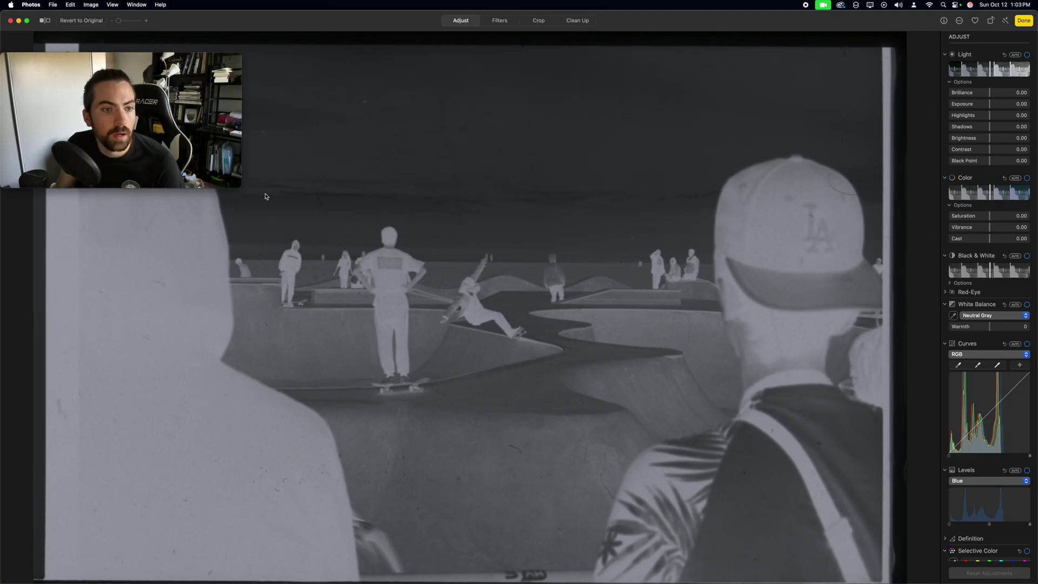
{"action": "left_click_drag", "start_coordinate": [238, 189], "coordinate": [173, 149]}
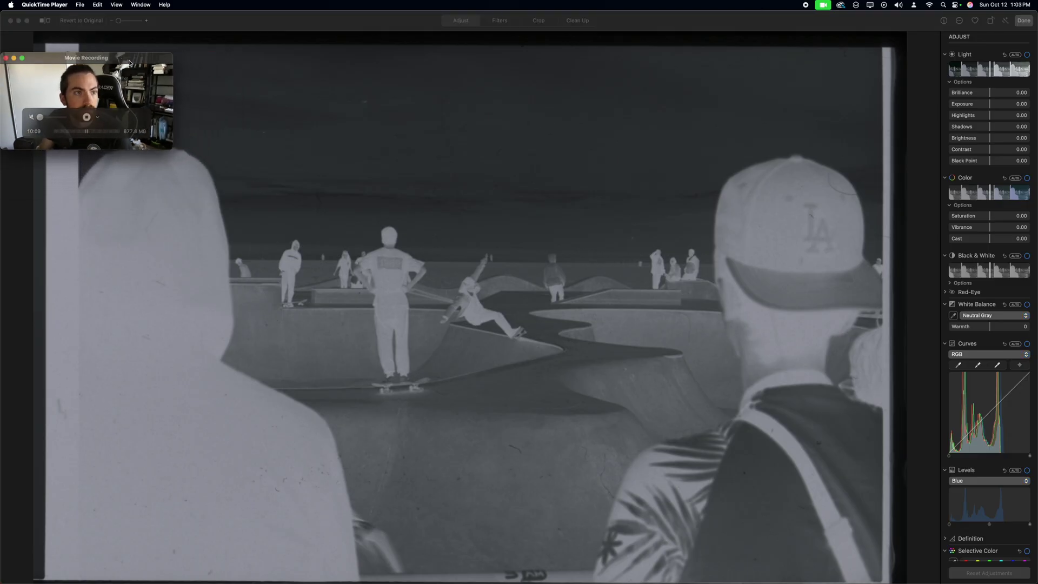
{"action": "left_click_drag", "start_coordinate": [120, 59], "coordinate": [154, 462]}
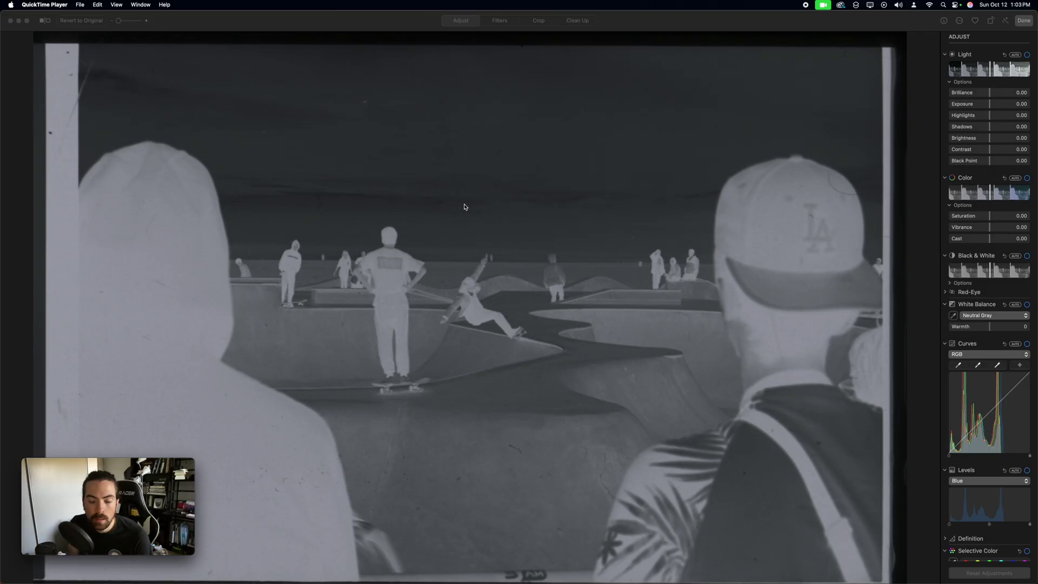
Invert the negative with the RGB curve by lowering its white endpoint to the minimum and raising its black endpoint to the maximum.
{"action": "scroll", "coordinate": [1021, 232], "scroll_direction": "down", "scroll_amount": 6}
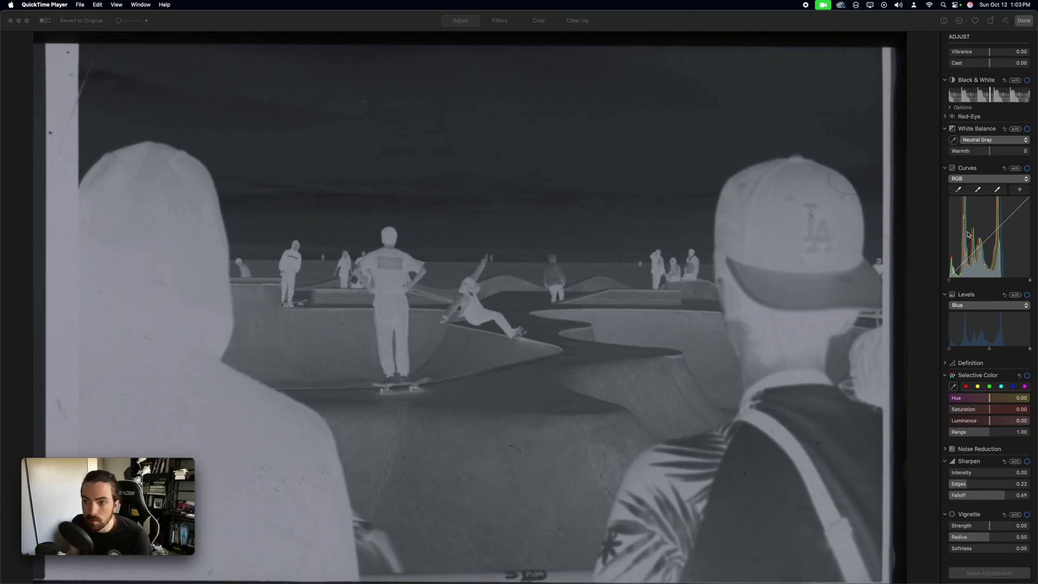
{"action": "scroll", "coordinate": [970, 235], "scroll_direction": "up", "scroll_amount": 6}
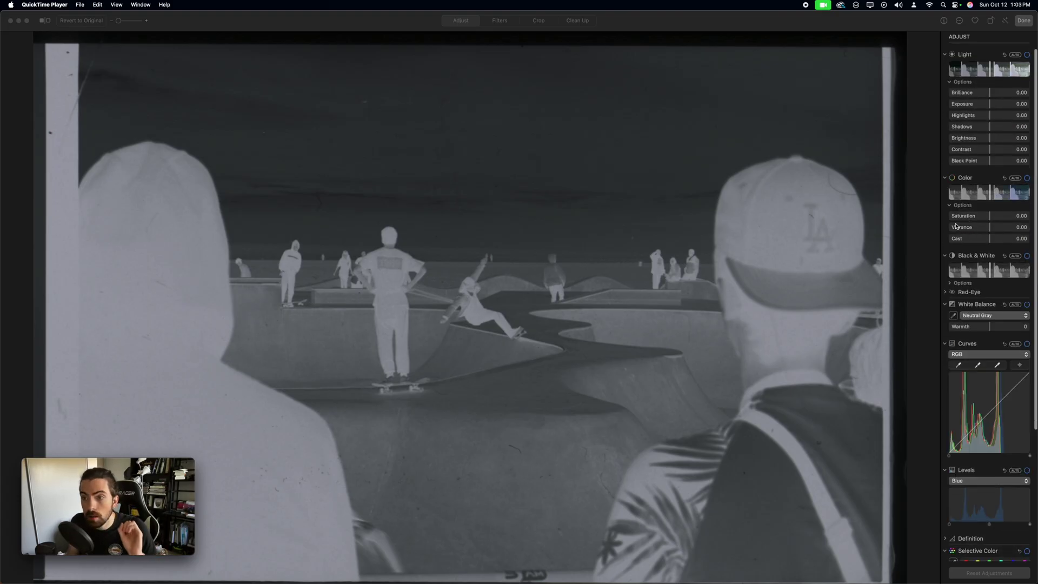
{"action": "scroll", "coordinate": [965, 222], "scroll_direction": "down", "scroll_amount": 6}
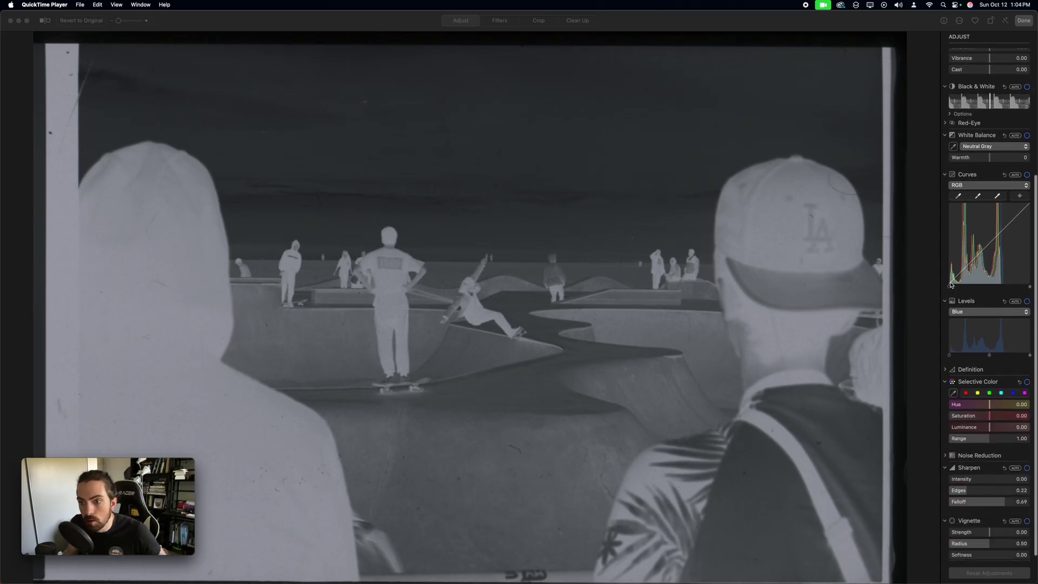
{"action": "left_click", "coordinate": [949, 285]}
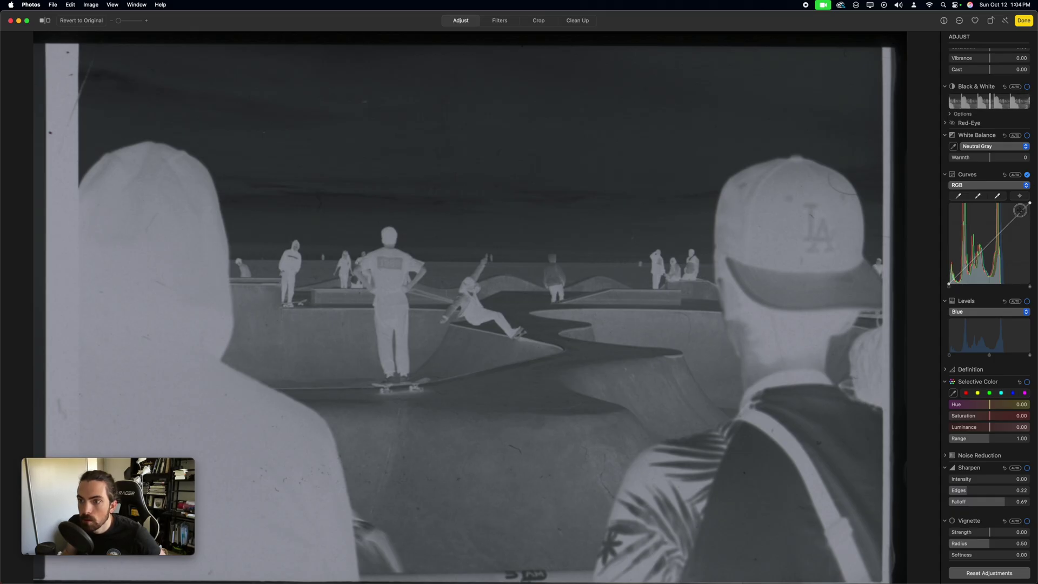
{"action": "left_click_drag", "start_coordinate": [1029, 204], "coordinate": [1031, 285]}
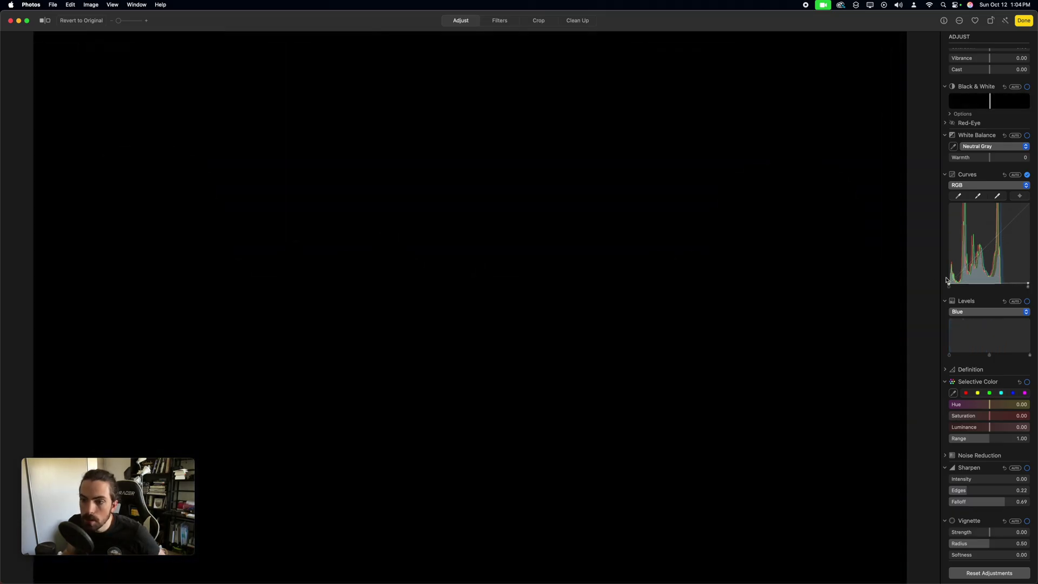
{"action": "left_click", "coordinate": [949, 285]}
{"action": "left_click_drag", "start_coordinate": [951, 284], "coordinate": [950, 203]}
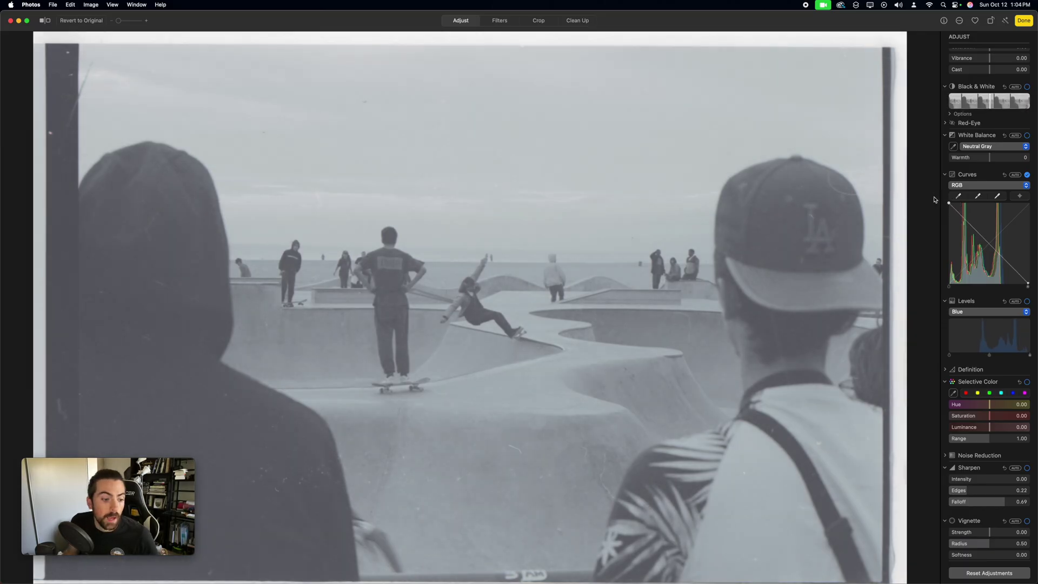
Crop the skatepark photo freeform to cut off the film borders, and shift the image slightly upward within the frame.
{"action": "scroll", "coordinate": [1031, 185], "scroll_direction": "up", "scroll_amount": 5}
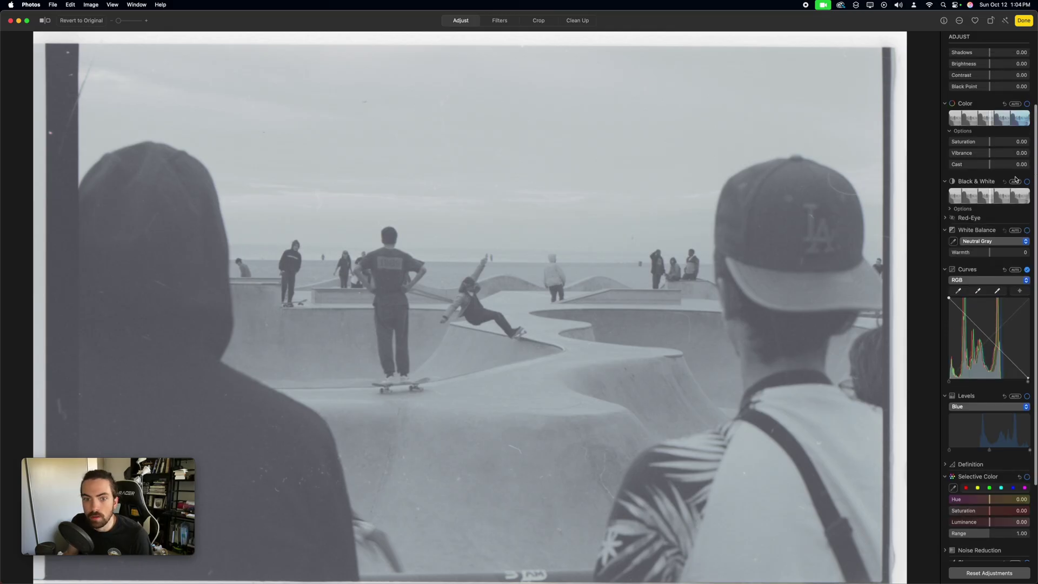
{"action": "left_click", "coordinate": [539, 20]}
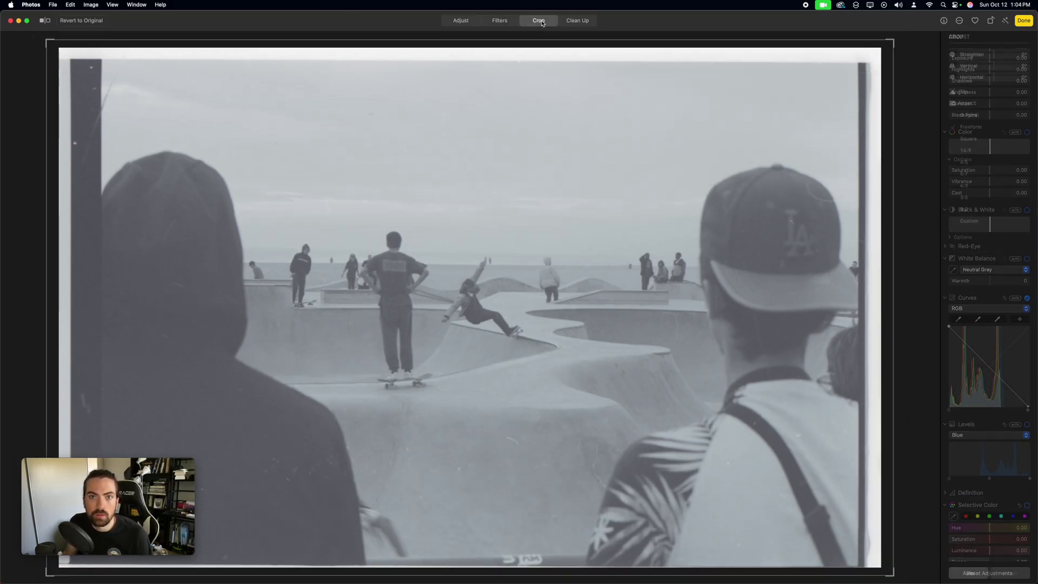
{"action": "left_click_drag", "start_coordinate": [884, 48], "coordinate": [855, 69]}
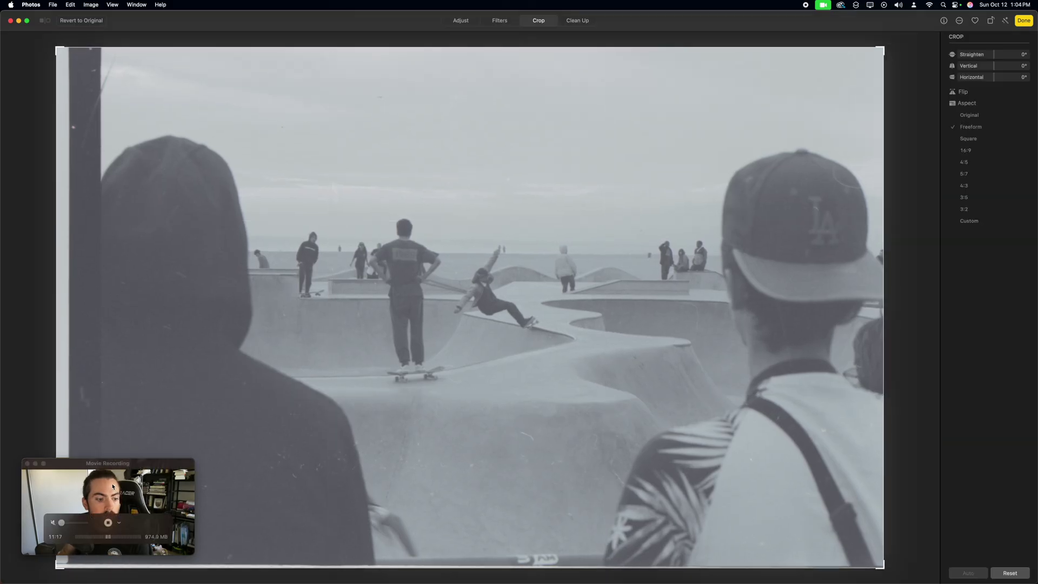
{"action": "left_click_drag", "start_coordinate": [139, 459], "coordinate": [551, 296]}
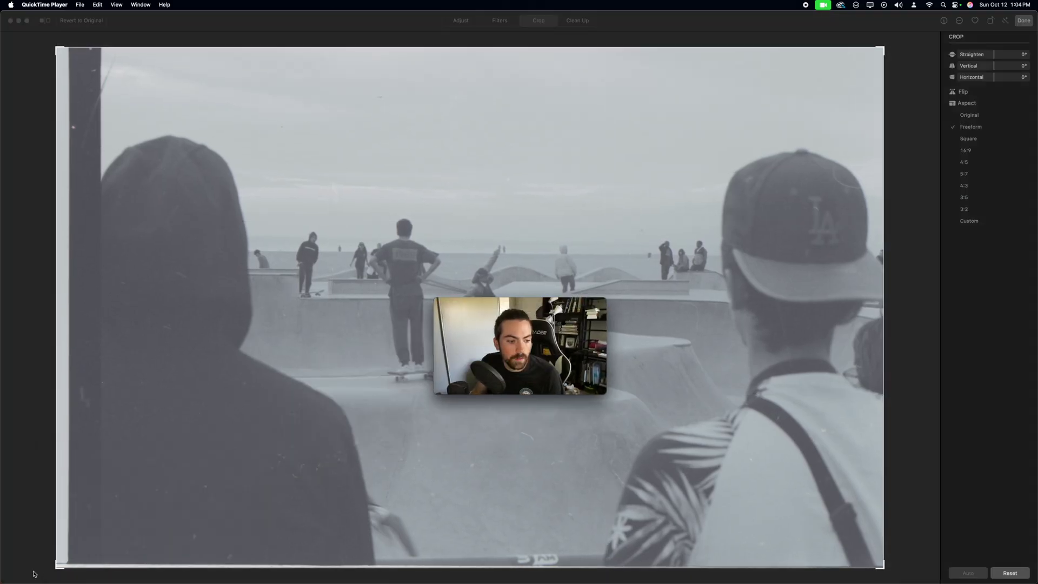
{"action": "left_click", "coordinate": [68, 561]}
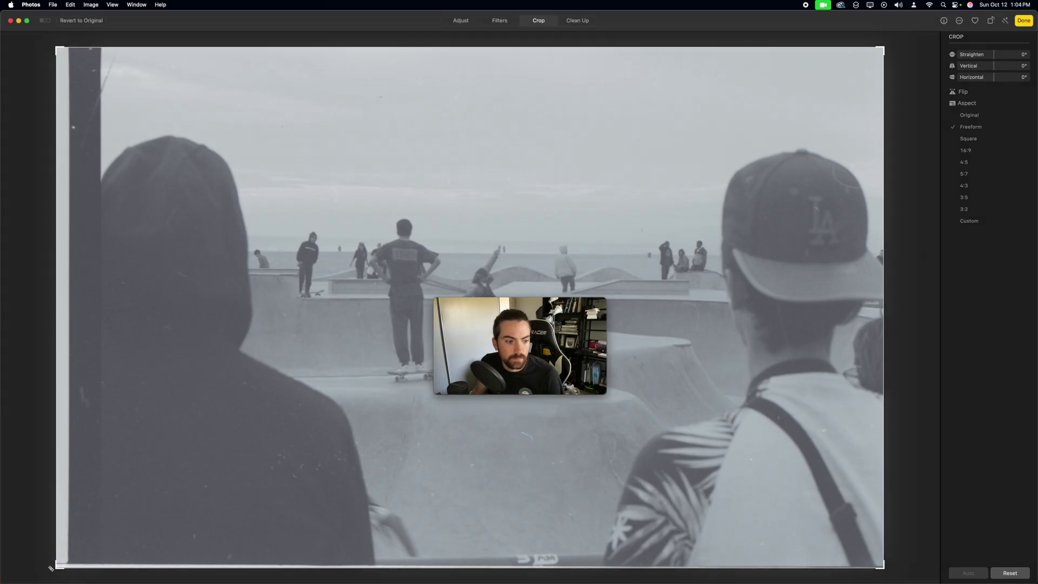
{"action": "left_click_drag", "start_coordinate": [68, 561], "coordinate": [105, 538]}
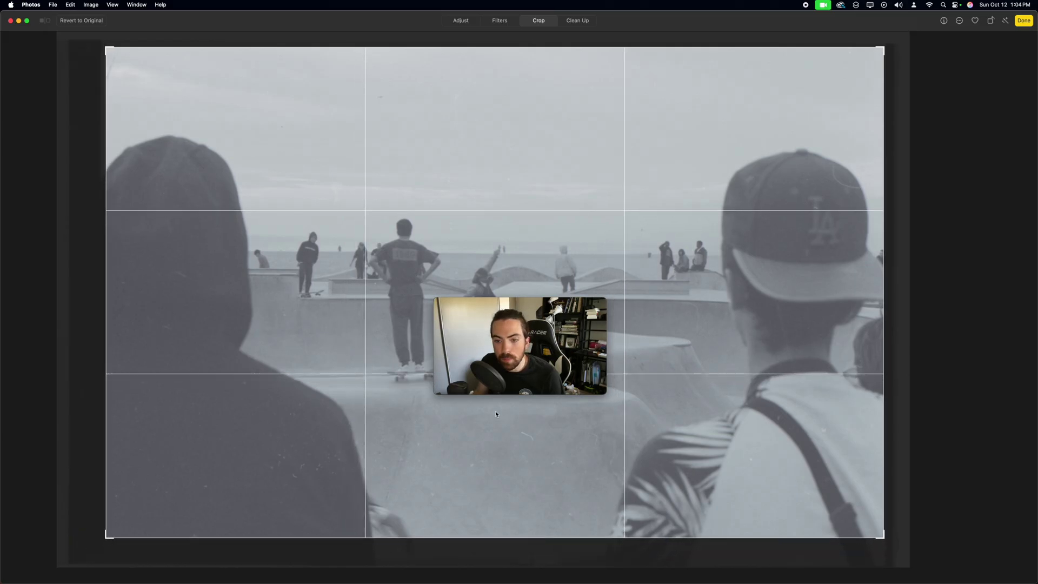
{"action": "left_click_drag", "start_coordinate": [495, 409], "coordinate": [496, 405]}
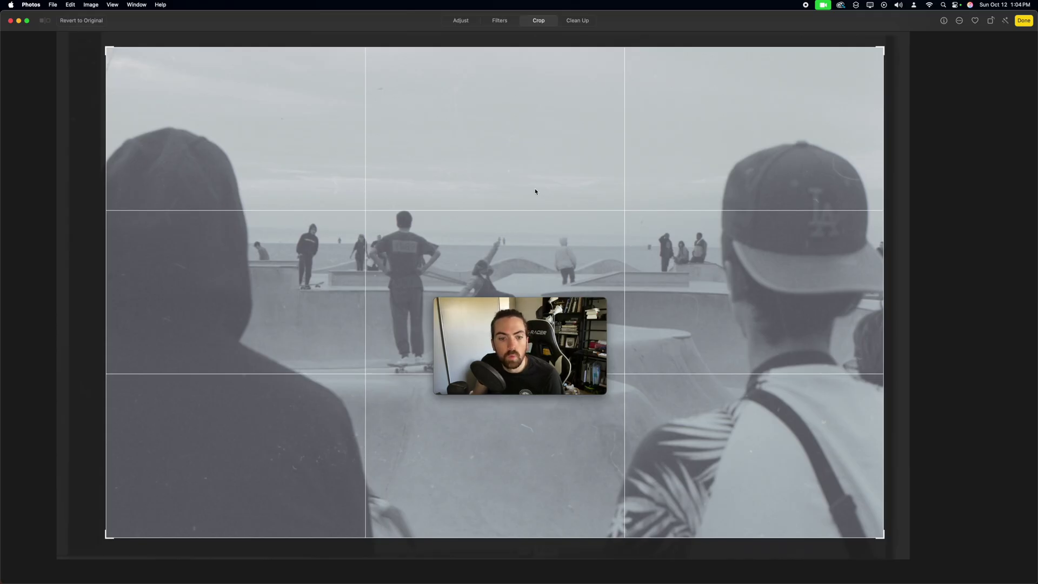
{"action": "left_click_drag", "start_coordinate": [556, 318], "coordinate": [150, 128]}
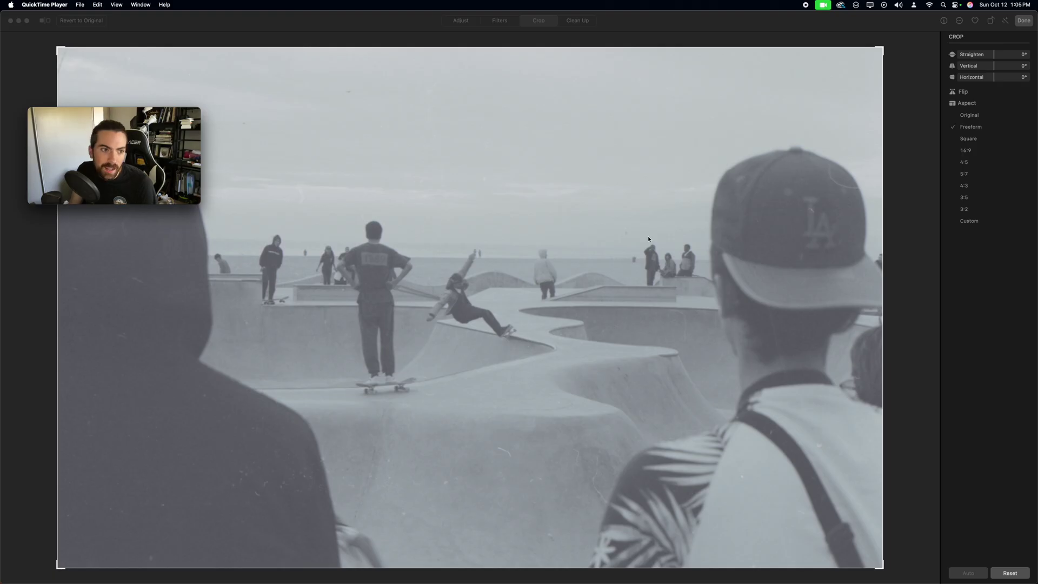
{"action": "mouse_move", "coordinate": [135, 118]}
{"action": "left_click_drag", "start_coordinate": [136, 117], "coordinate": [127, 468]}
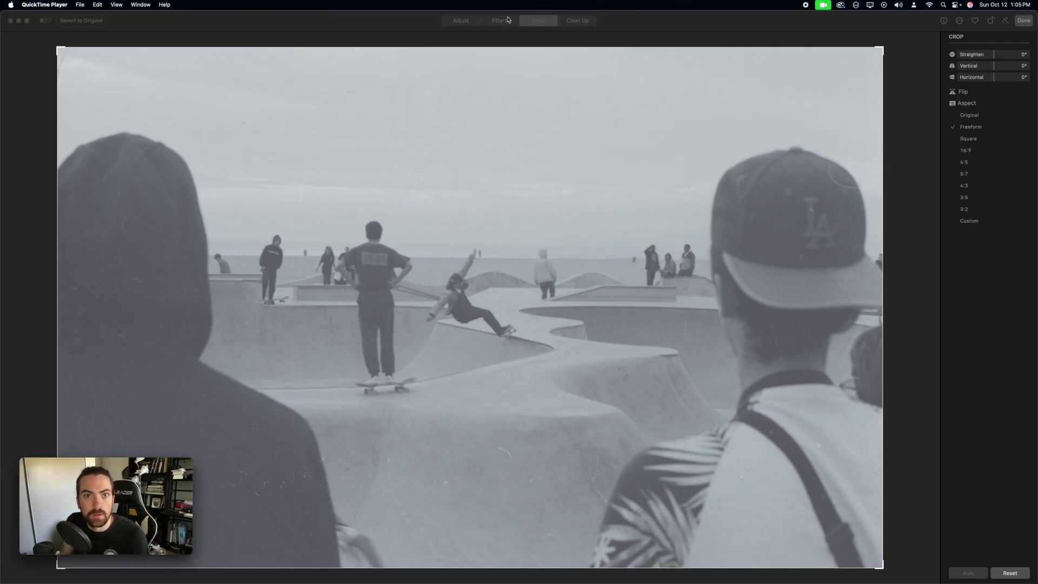
Adjust the skatepark photo's Light settings to Brilliance 0.48, Exposure 0.07, Highlights 0.80 and Shadows -0.61.
{"action": "left_click", "coordinate": [457, 20]}
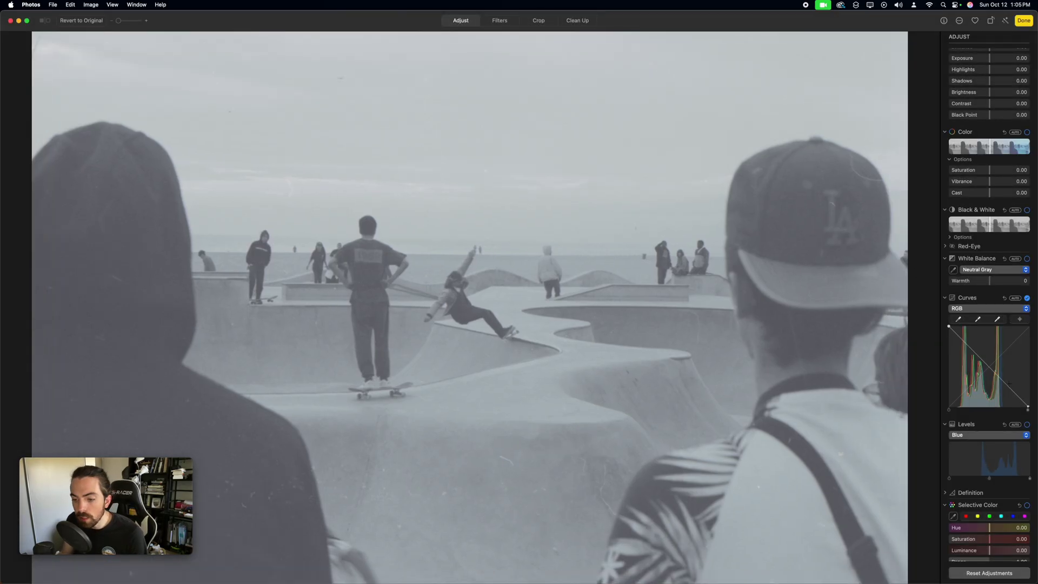
{"action": "scroll", "coordinate": [1001, 367], "scroll_direction": "up", "scroll_amount": 3}
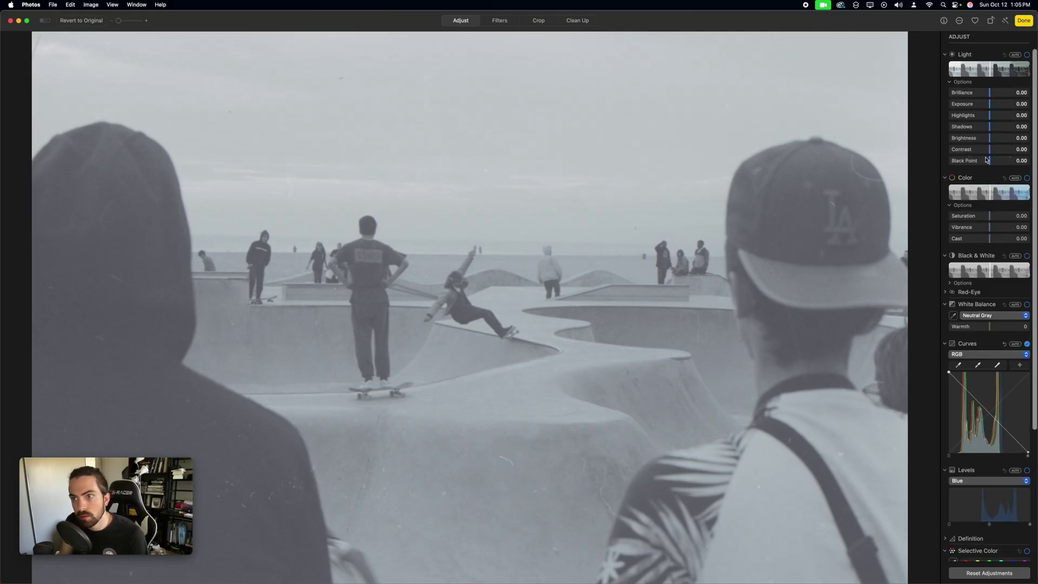
{"action": "left_click_drag", "start_coordinate": [991, 151], "coordinate": [994, 151]}
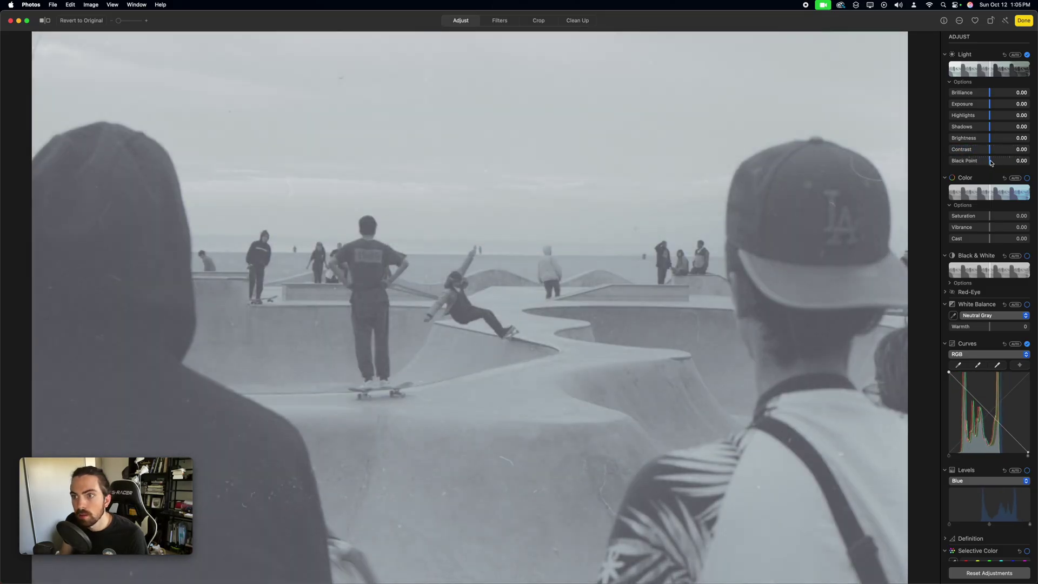
{"action": "mouse_move", "coordinate": [986, 165]}
{"action": "left_mouse_down"}
{"action": "mouse_move", "coordinate": [967, 168]}
{"action": "mouse_move", "coordinate": [1001, 172]}
{"action": "mouse_move", "coordinate": [991, 173]}
{"action": "left_mouse_up"}
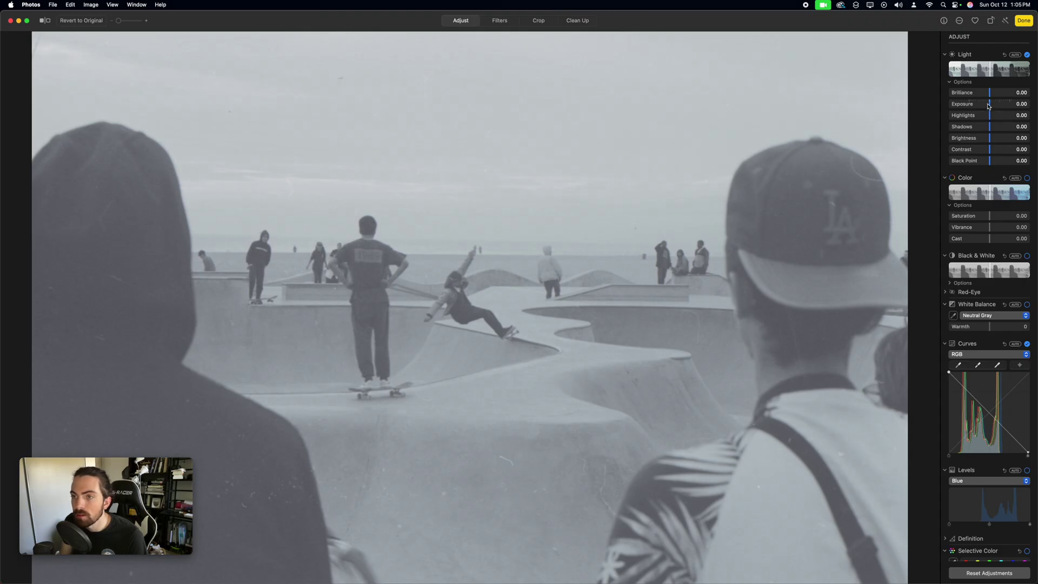
{"action": "left_click_drag", "start_coordinate": [991, 97], "coordinate": [1009, 115]}
{"action": "scroll", "coordinate": [998, 125], "scroll_direction": "down", "scroll_amount": 2}
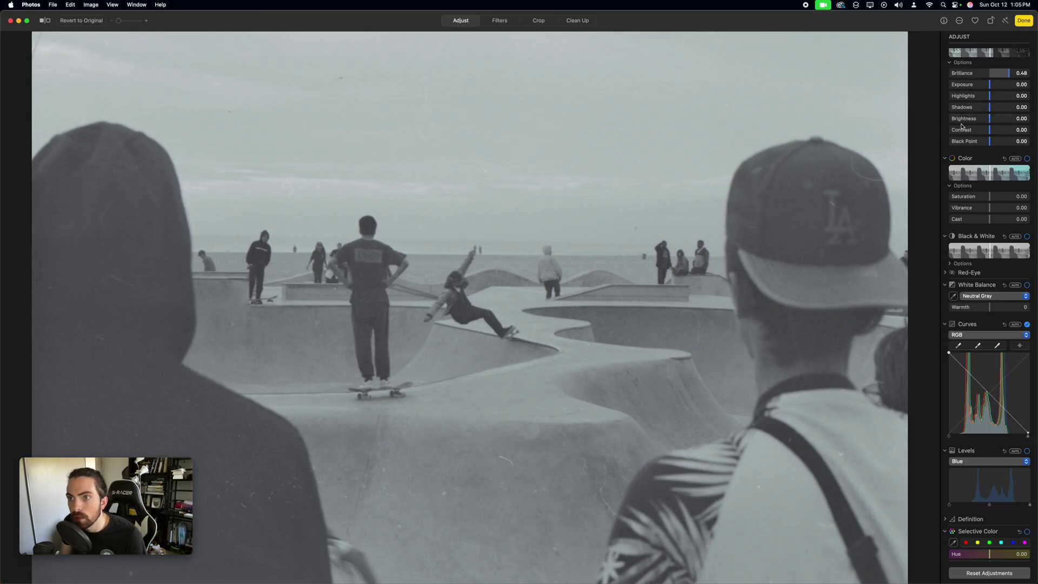
{"action": "left_click_drag", "start_coordinate": [990, 109], "coordinate": [1018, 110]}
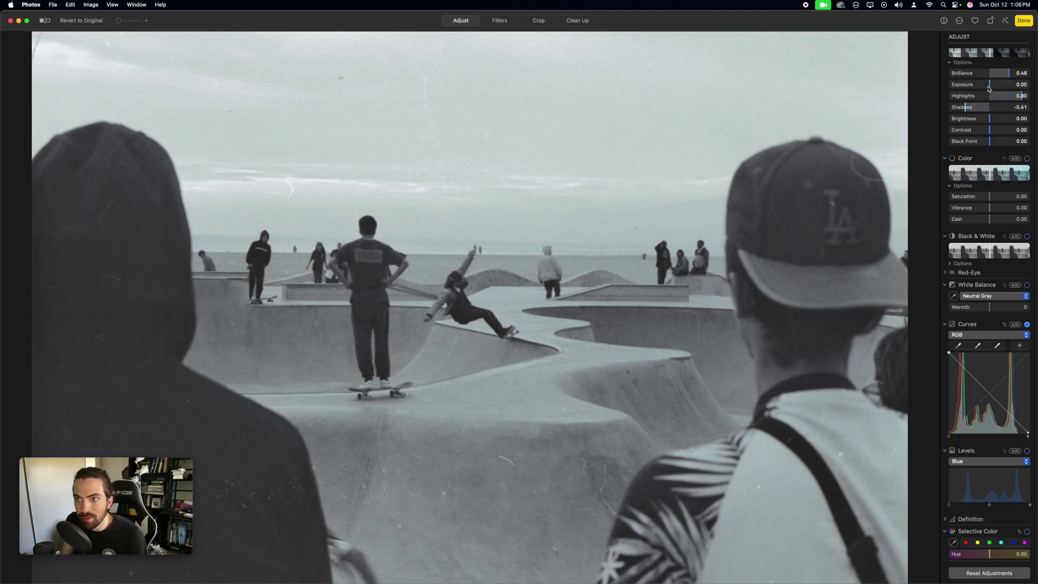
{"action": "left_click_drag", "start_coordinate": [990, 88], "coordinate": [993, 97]}
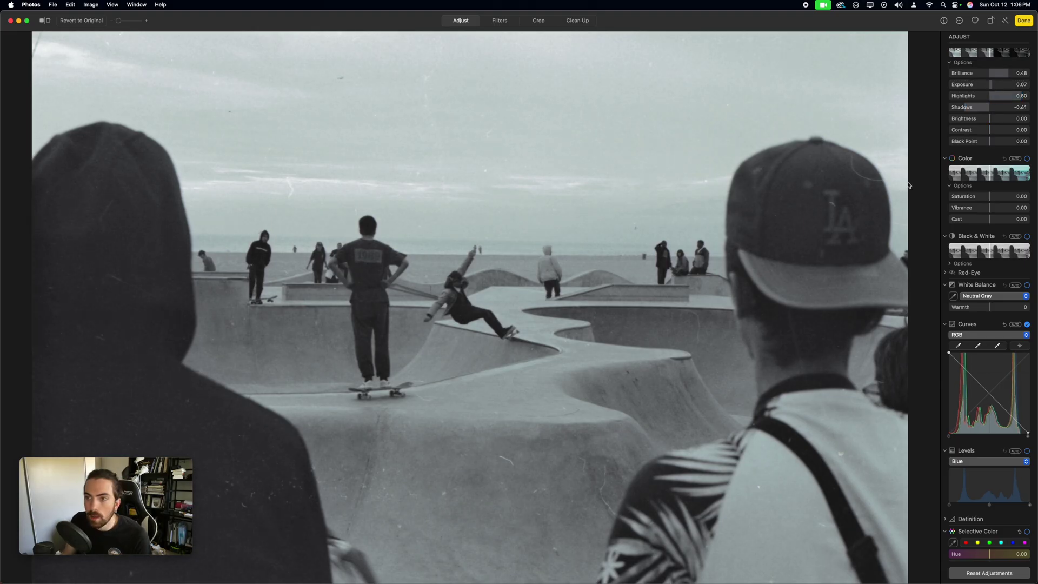
Refine the skatepark photo's Light settings to Black Point 0.14 and Brilliance 0.52.
{"action": "left_click_drag", "start_coordinate": [993, 144], "coordinate": [995, 161]}
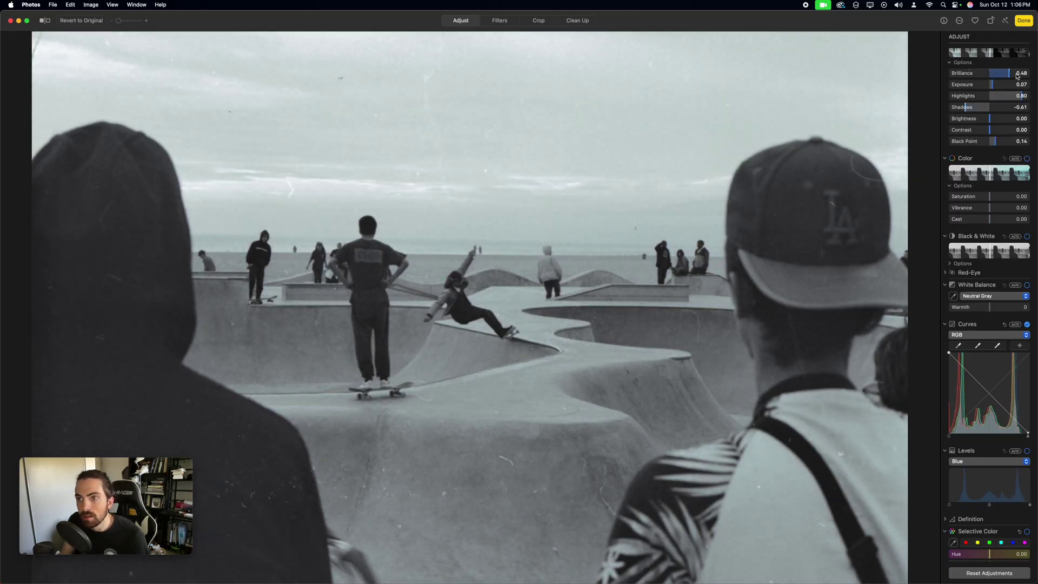
{"action": "left_click_drag", "start_coordinate": [1010, 75], "coordinate": [1011, 79]}
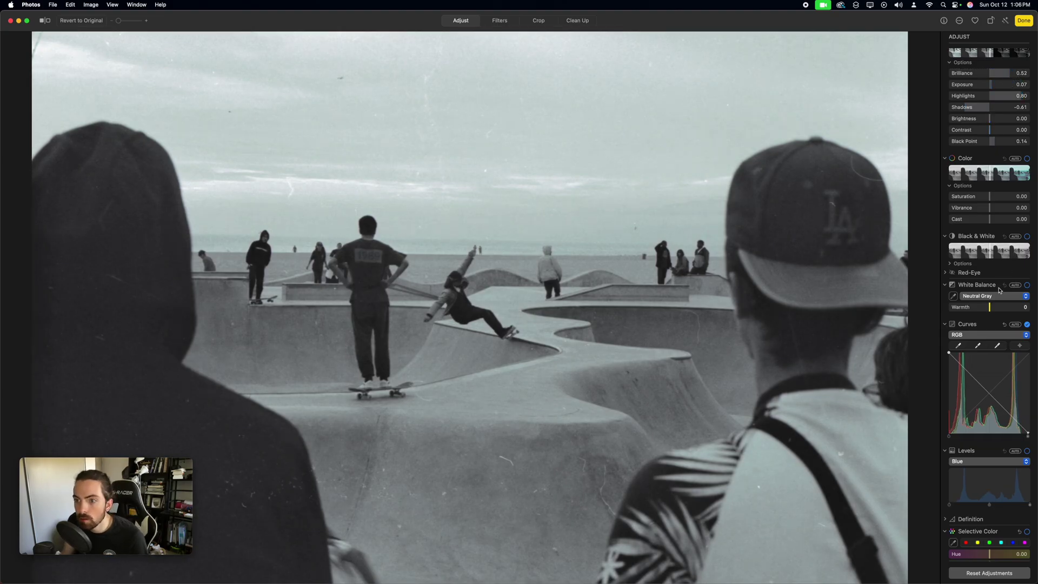
Enable the Black & White adjustment on the skatepark photo with Intensity 1.00 and Neutrals -0.29.
{"action": "scroll", "coordinate": [980, 294], "scroll_direction": "down", "scroll_amount": 2}
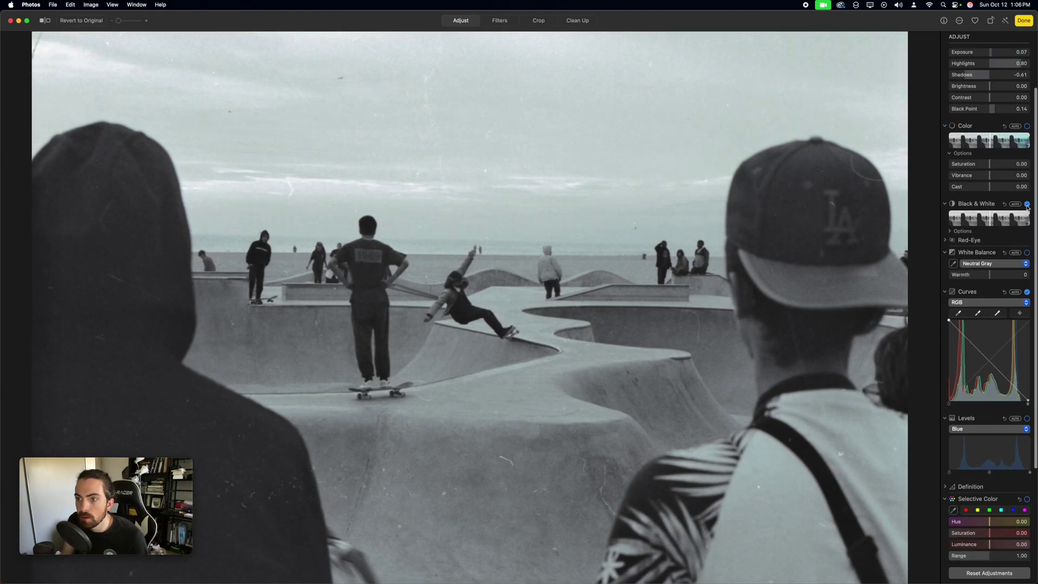
{"action": "left_click", "coordinate": [960, 232]}
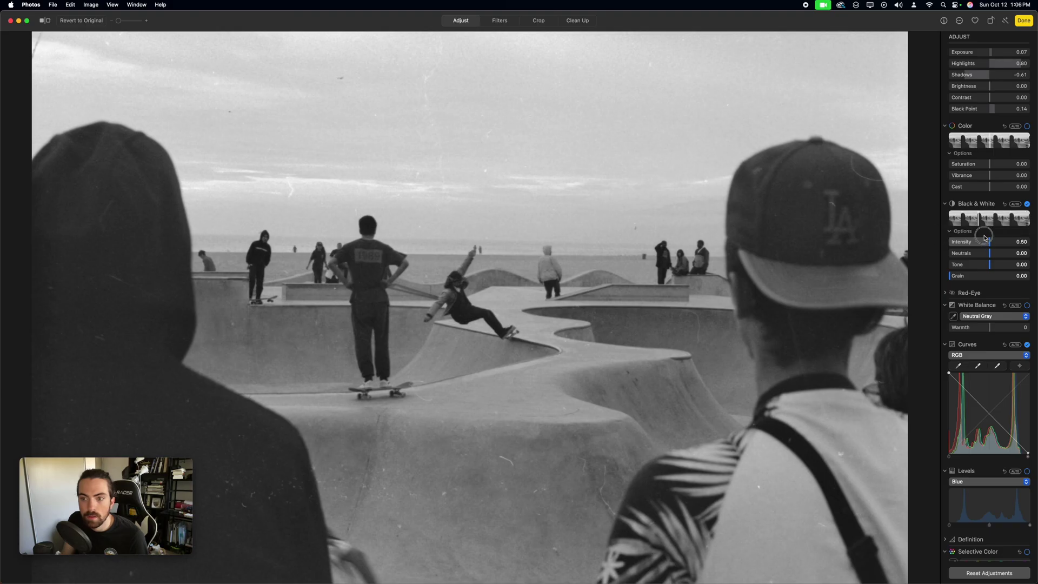
{"action": "left_click_drag", "start_coordinate": [991, 242], "coordinate": [1034, 254]}
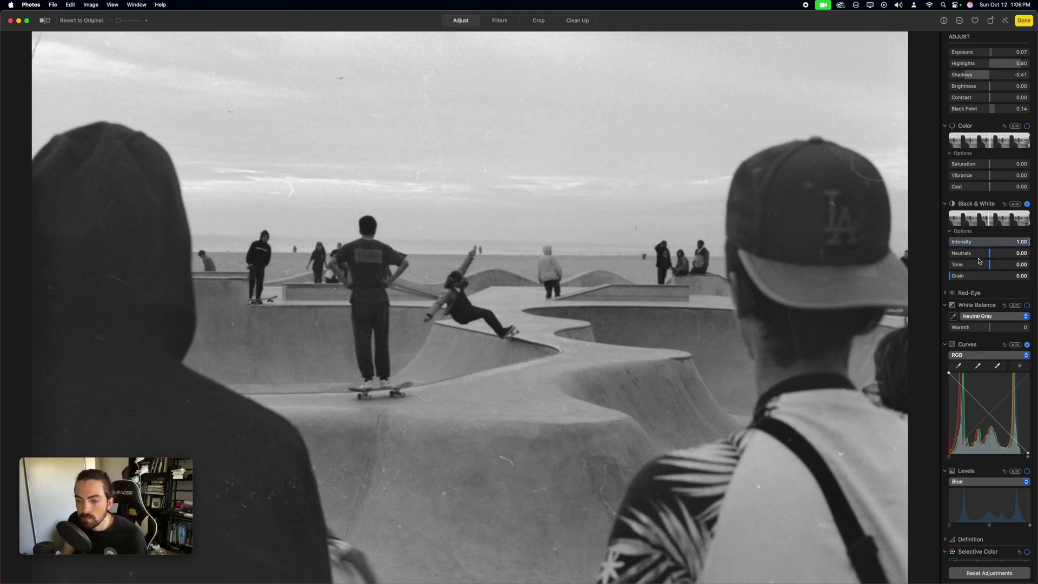
{"action": "left_click_drag", "start_coordinate": [990, 258], "coordinate": [978, 258]}
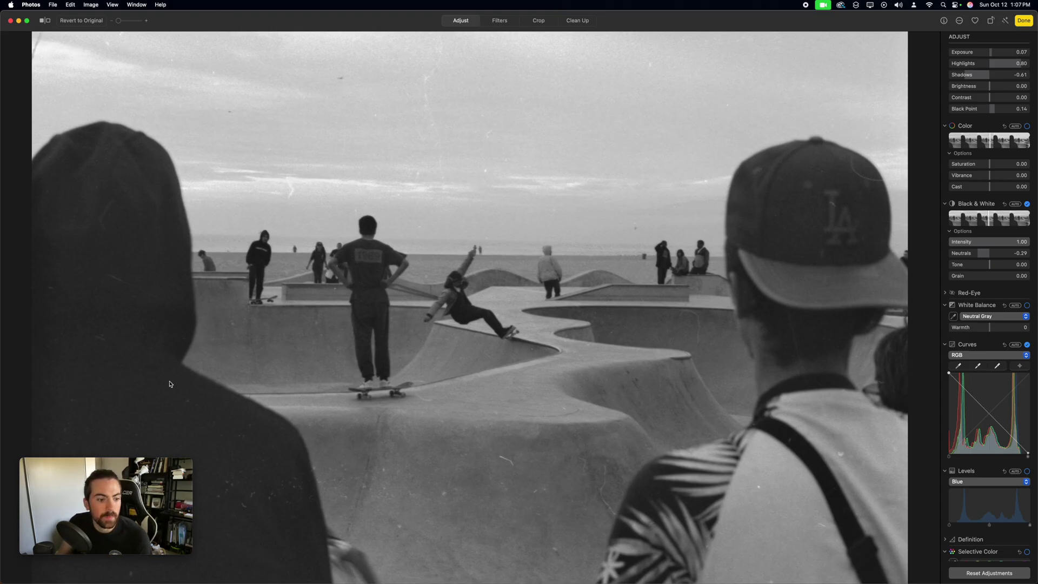
{"action": "left_click", "coordinate": [41, 463]}
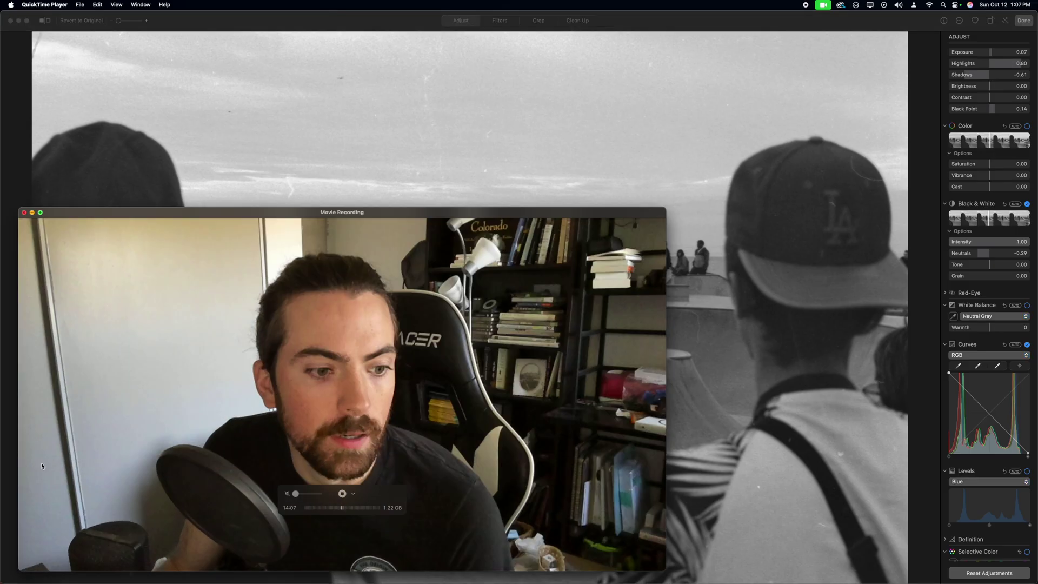
{"action": "key", "text": "super+3"}
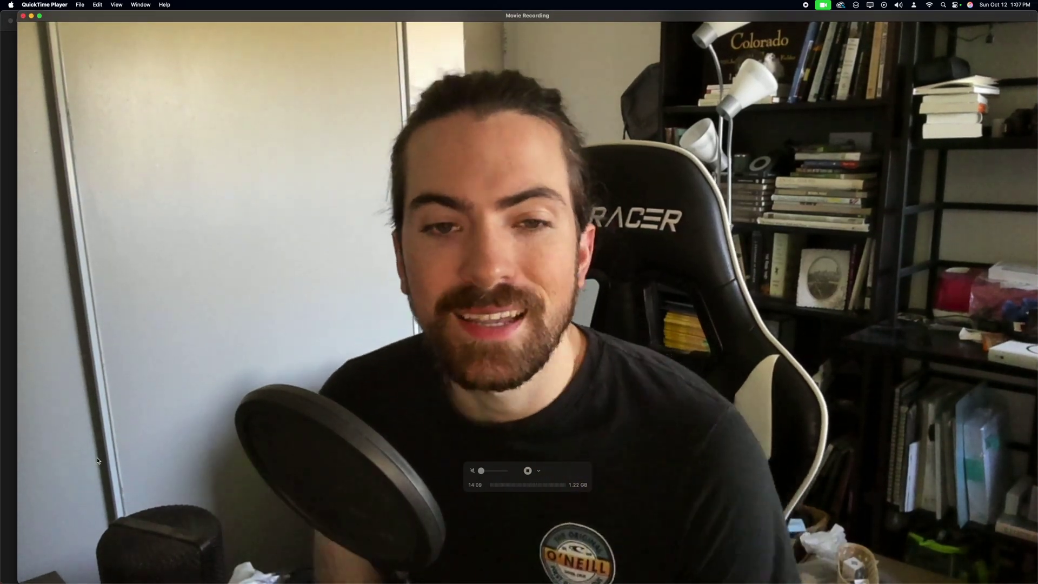